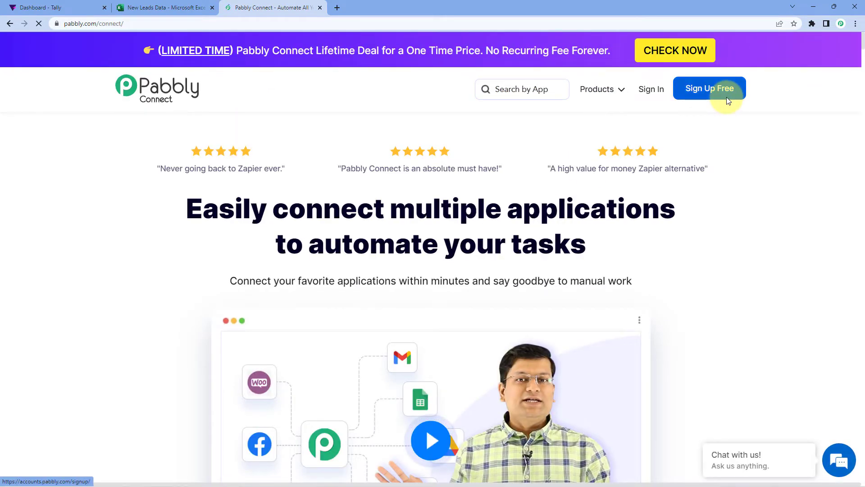
Step: Sign in, open Pabbly Connect and create a workflow named 'Tally to MS Excel'
click(650, 91)
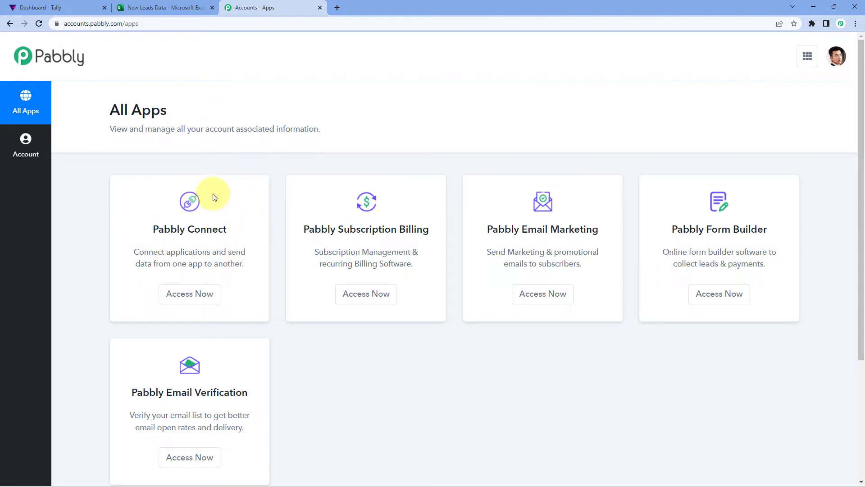
click(202, 294)
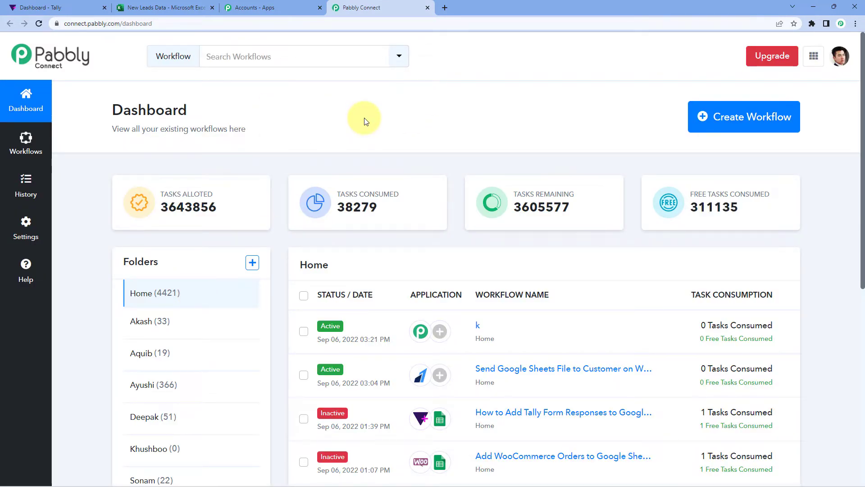
click(744, 114)
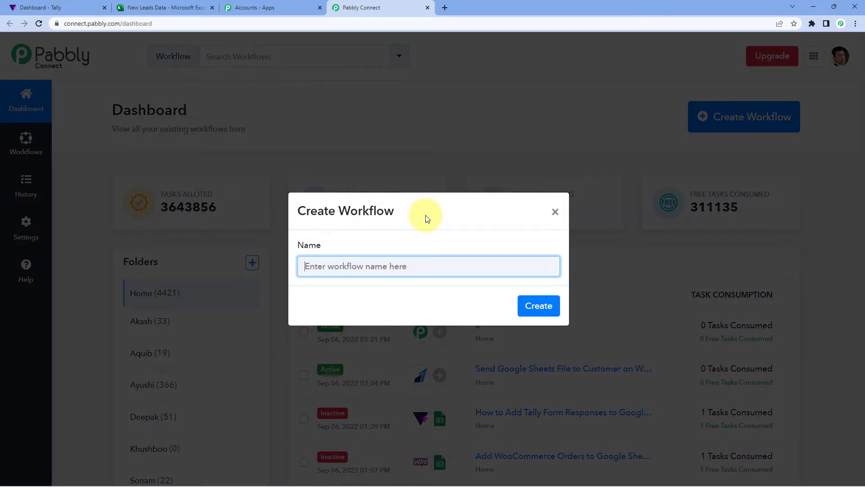
text(Tally to MS Excel)
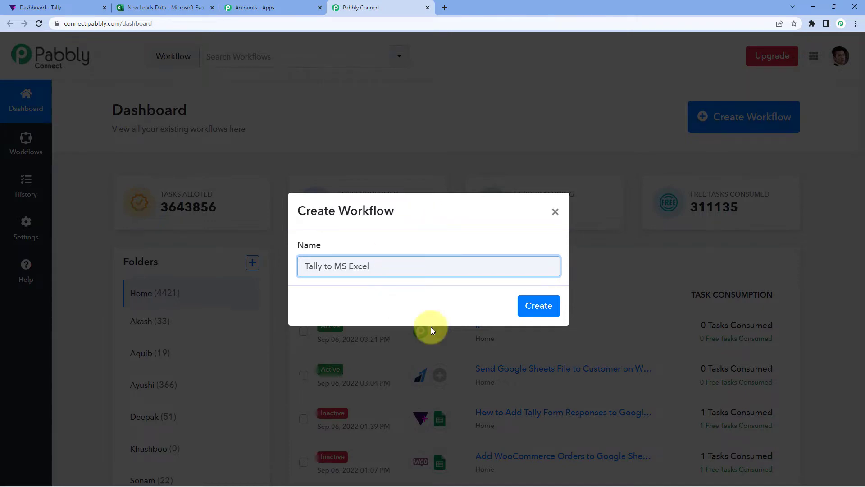
click(544, 304)
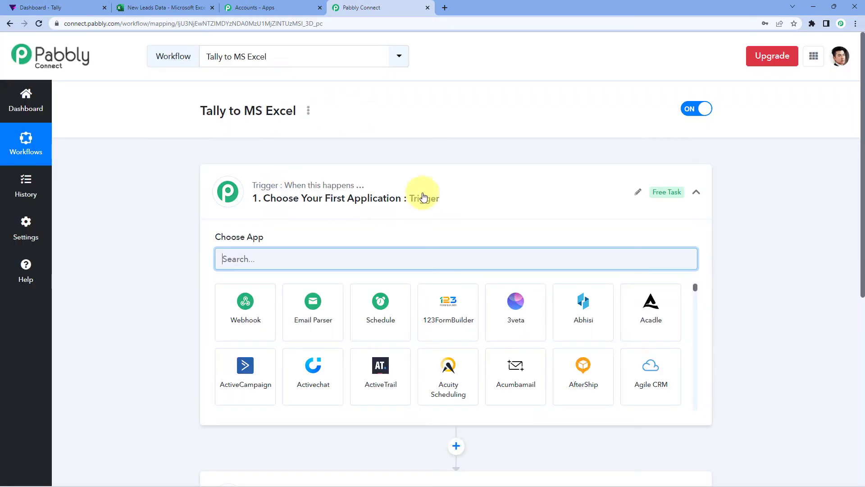
click(420, 196)
scroll(165, 165, down, 1)
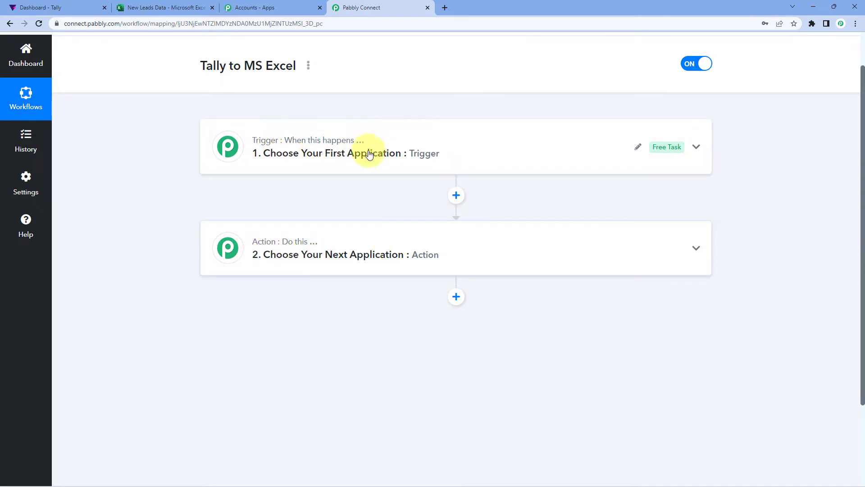
click(386, 132)
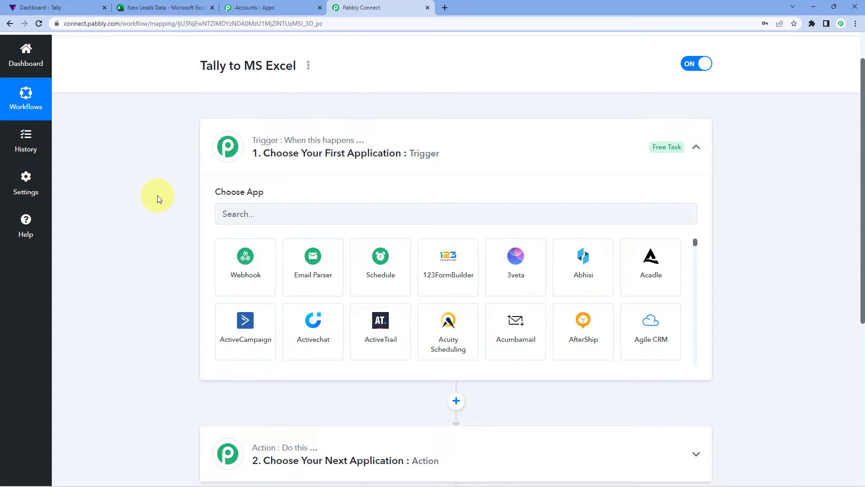
scroll(158, 195, down, 2)
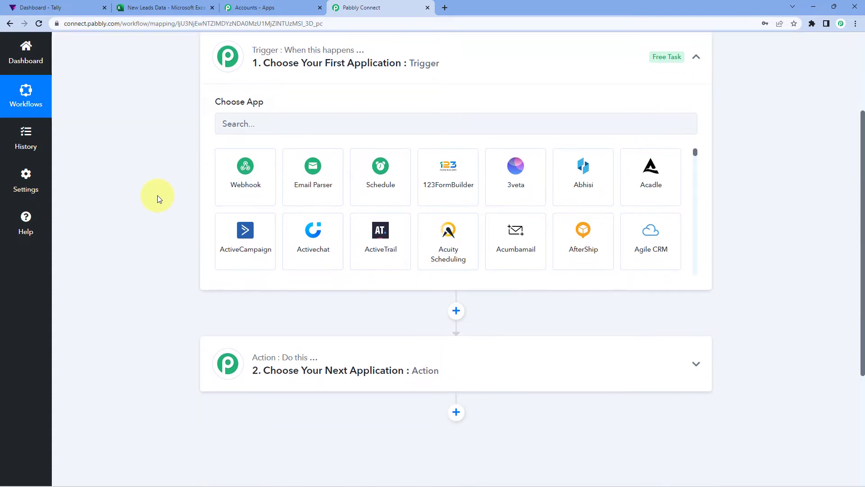
Step: Set the workflow trigger to the Tally app with the New Response event
click(252, 126)
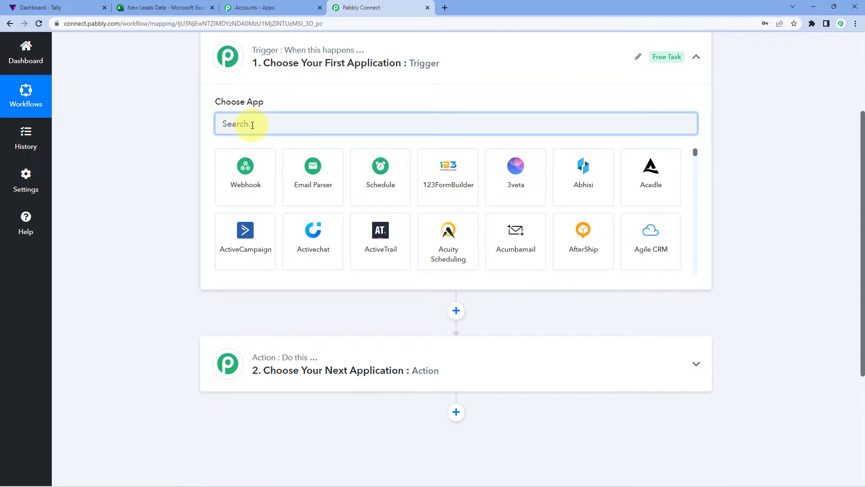
text(Tally)
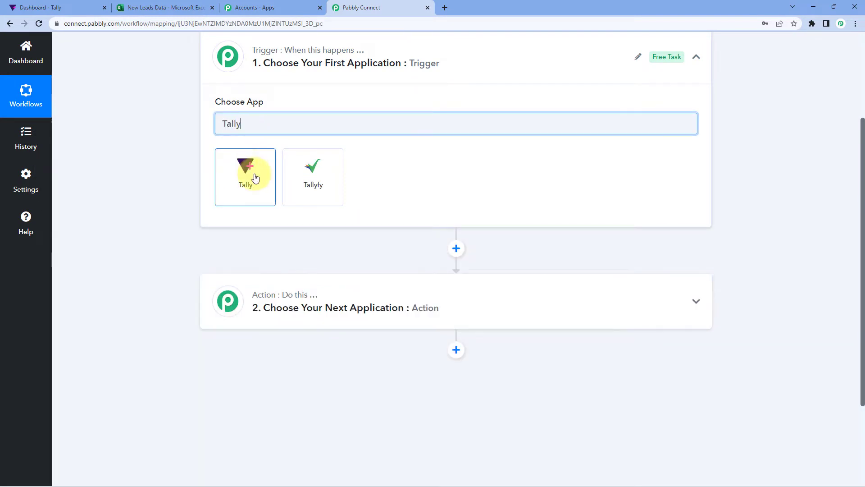
click(255, 178)
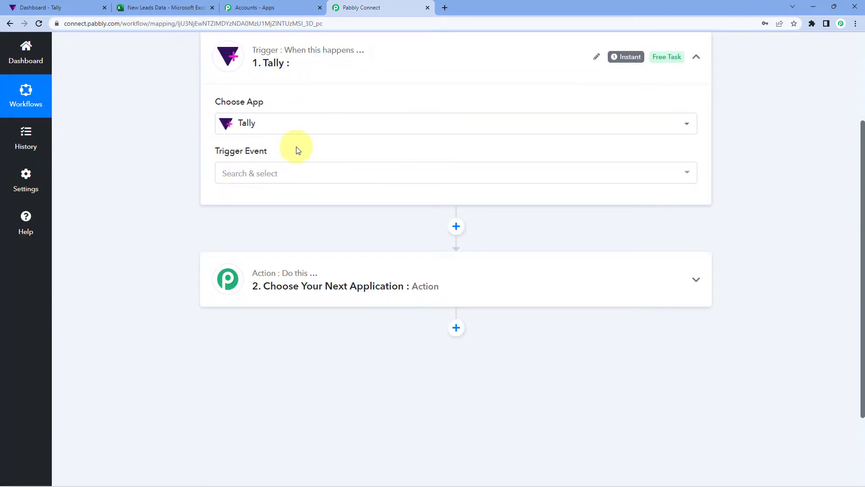
click(314, 174)
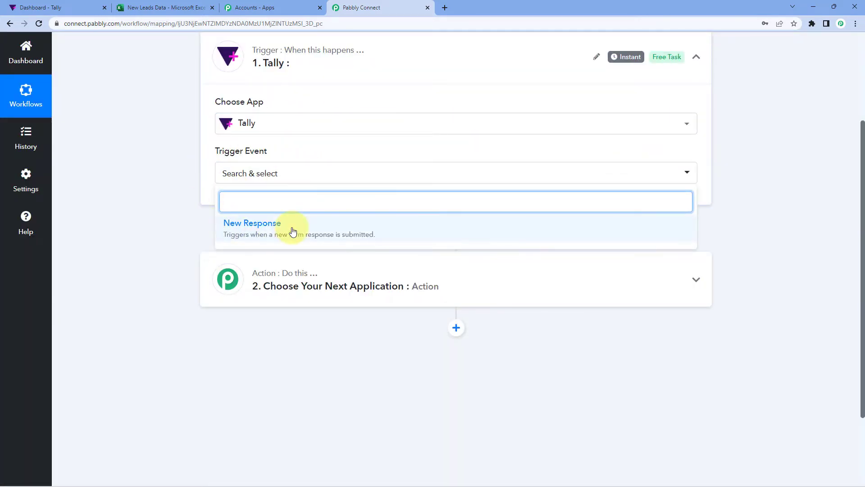
click(289, 228)
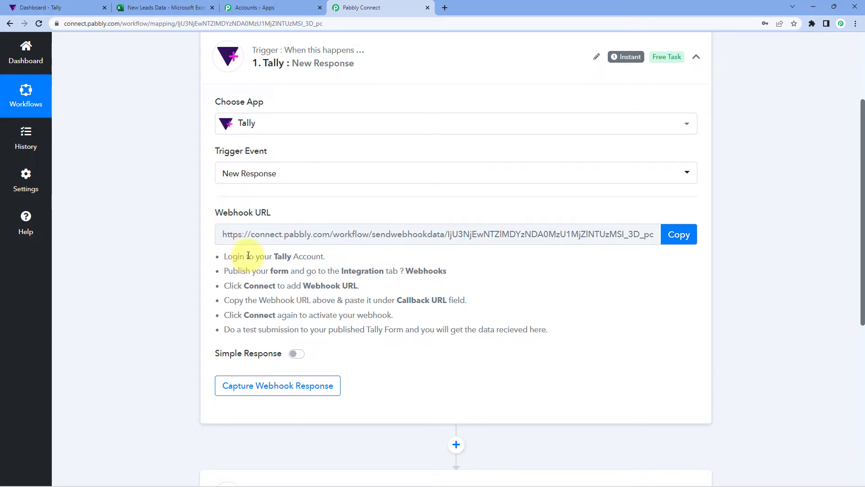
Step: Copy the Tally trigger's webhook URL for use in Tally
drag(224, 255, 559, 331)
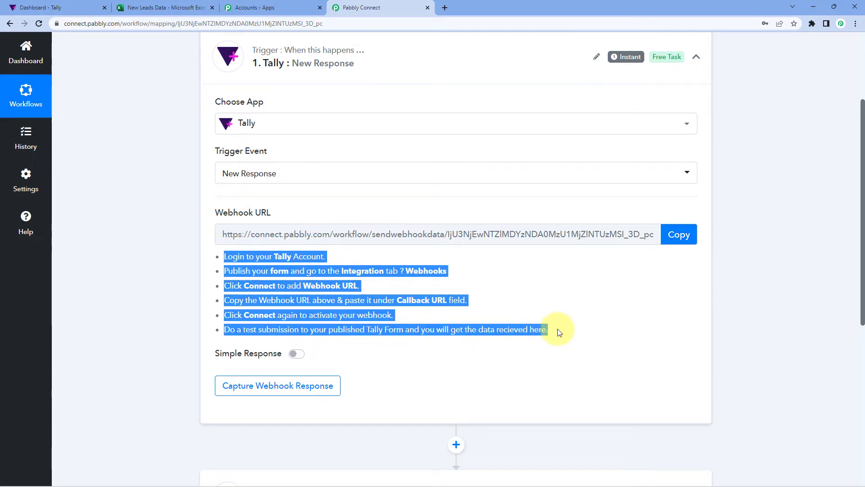
click(518, 295)
click(689, 235)
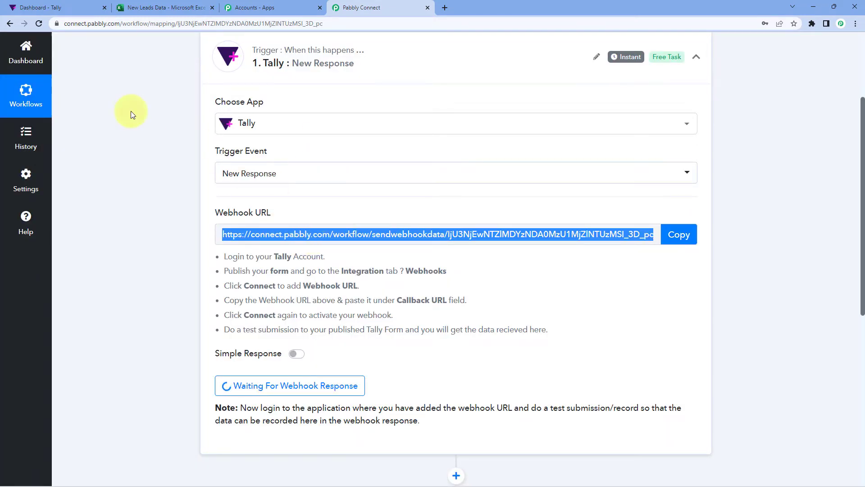
click(79, 7)
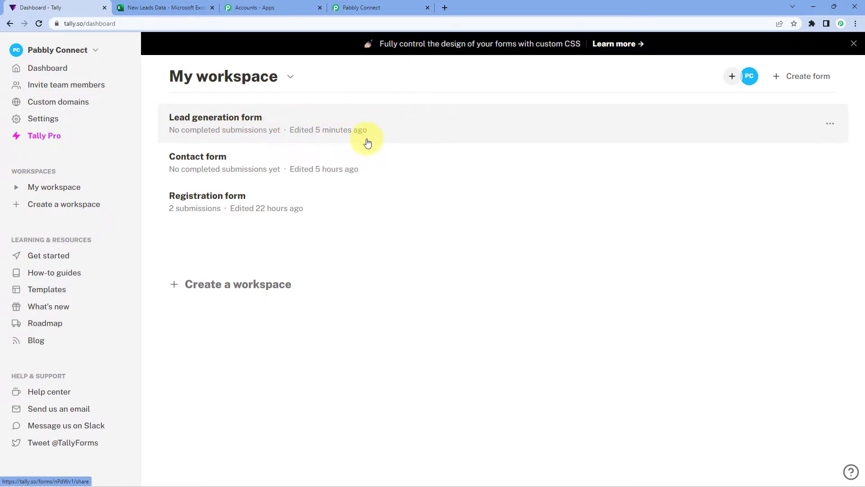
Step: Edit the Lead generation form and connect a Webhooks integration from its Integrations page
click(828, 124)
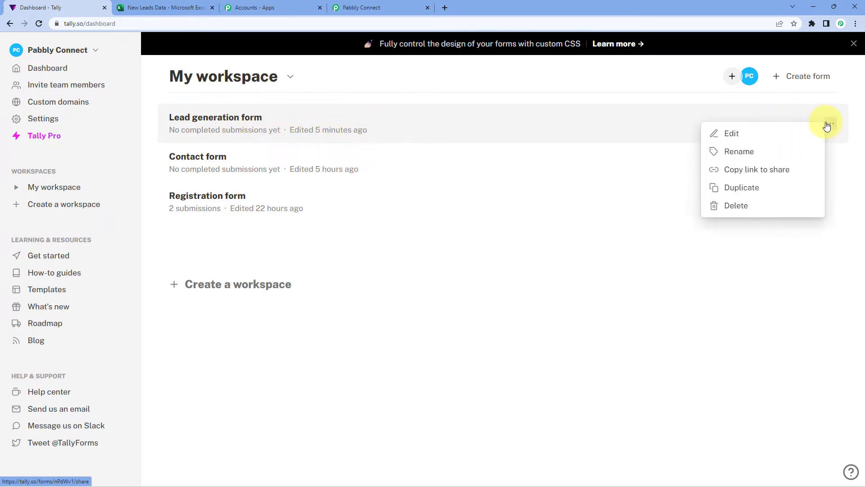
click(734, 135)
scroll(451, 135, down, 2)
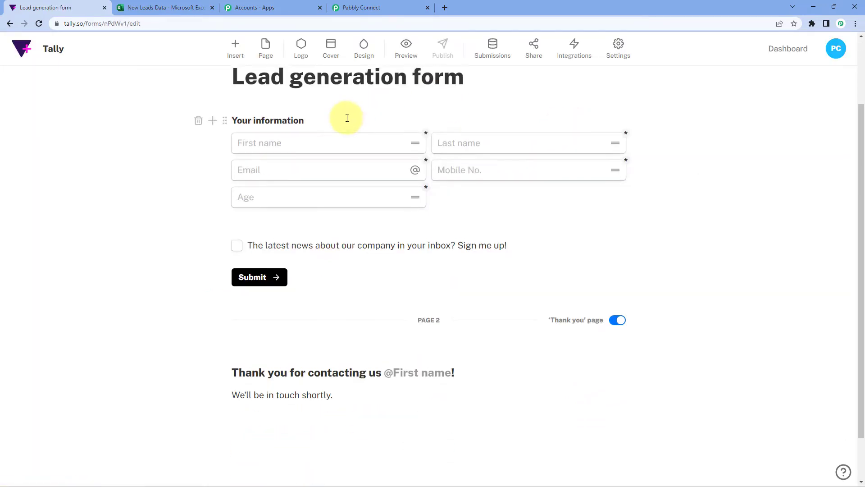
scroll(347, 119, up, 2)
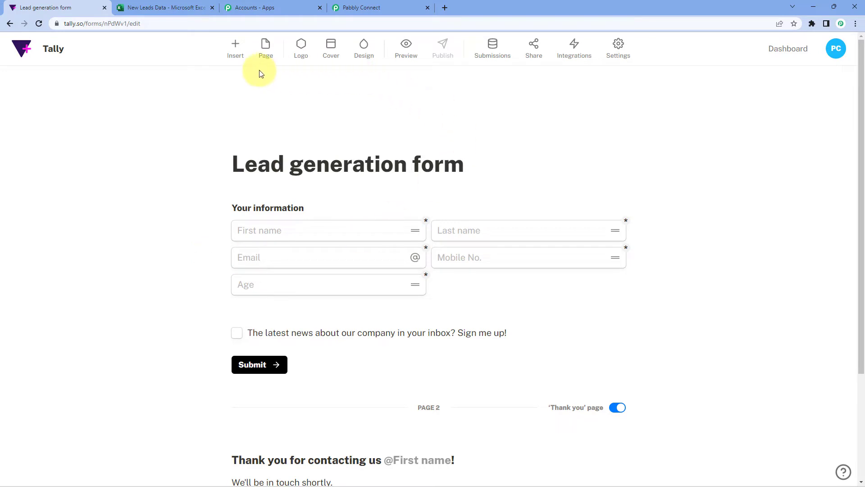
click(583, 53)
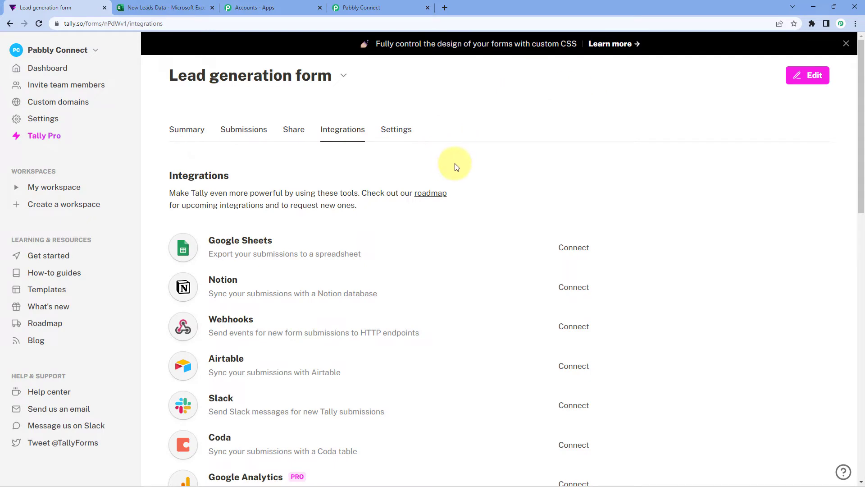
scroll(455, 166, down, 2)
scroll(360, 207, down, 1)
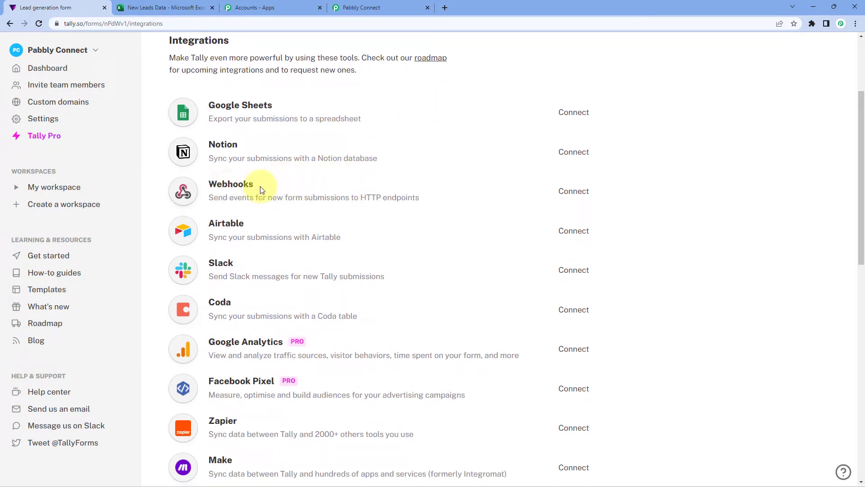
click(576, 191)
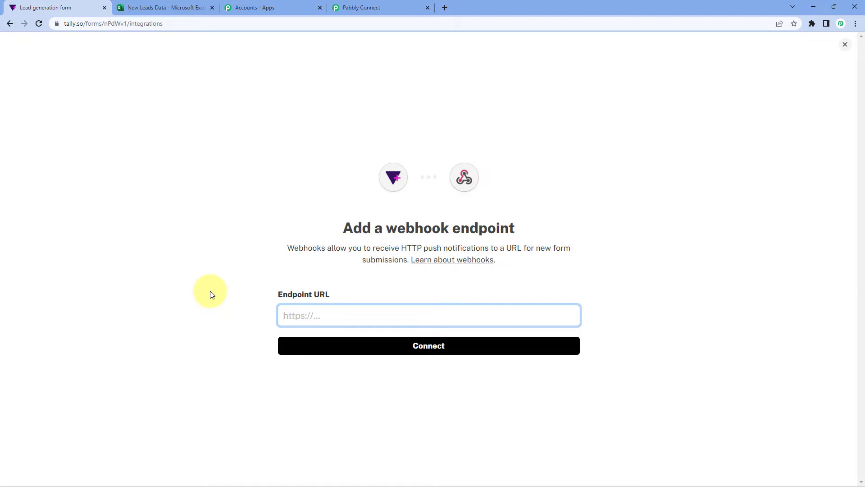
click(360, 8)
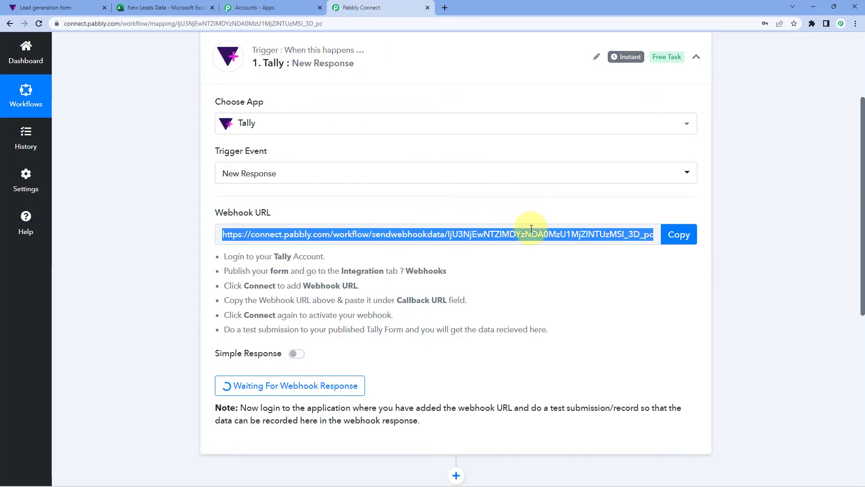
click(45, 7)
right_click(288, 316)
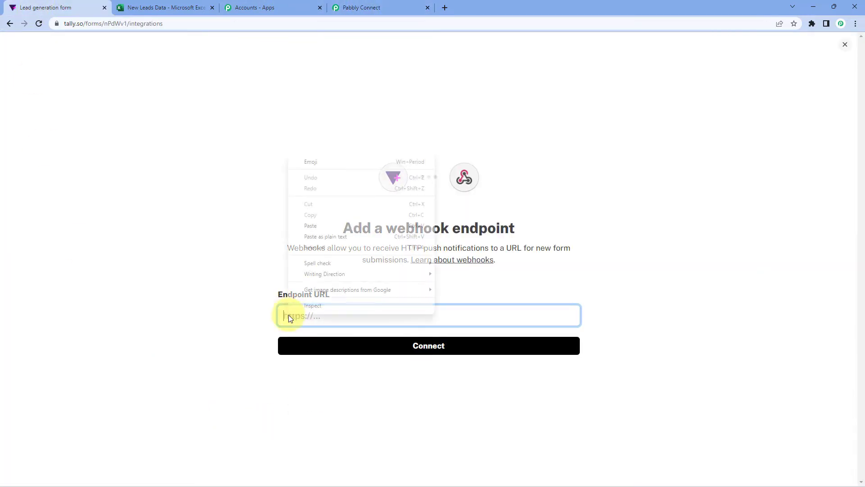
click(315, 226)
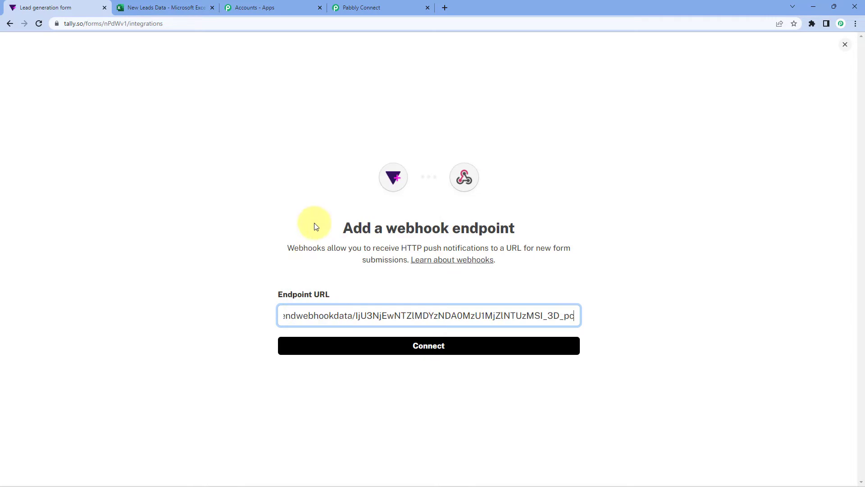
click(428, 348)
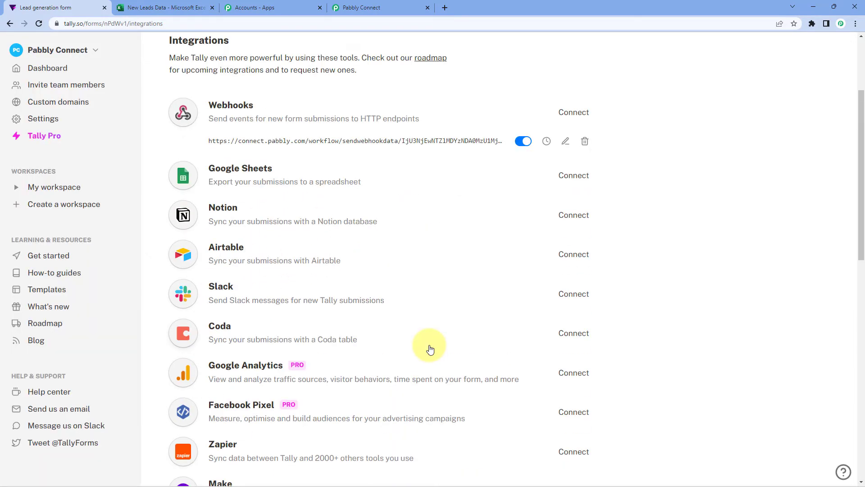
scroll(421, 229, up, 2)
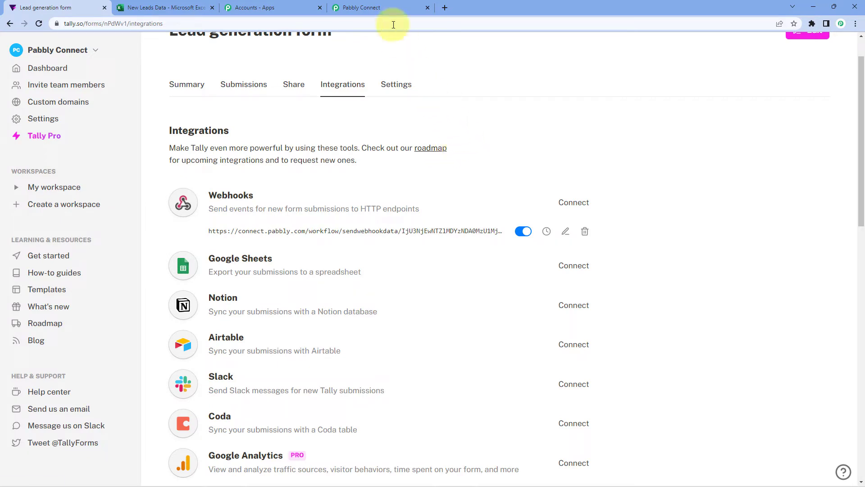
click(388, 4)
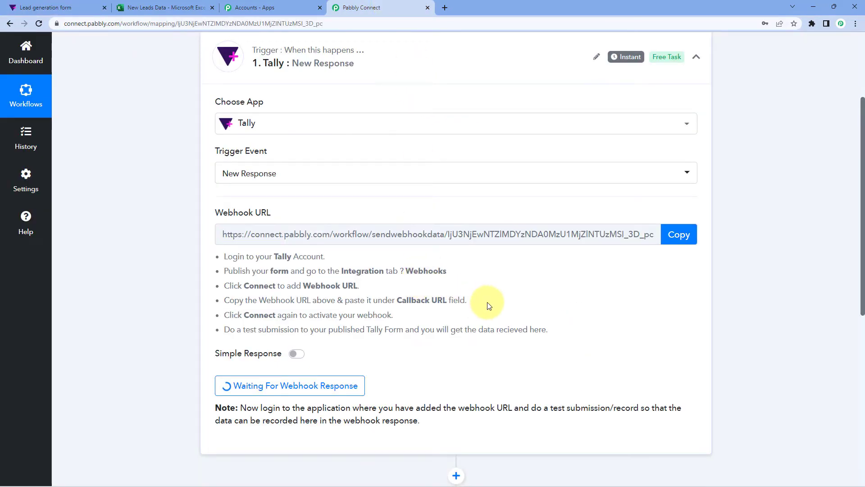
scroll(488, 300, down, 3)
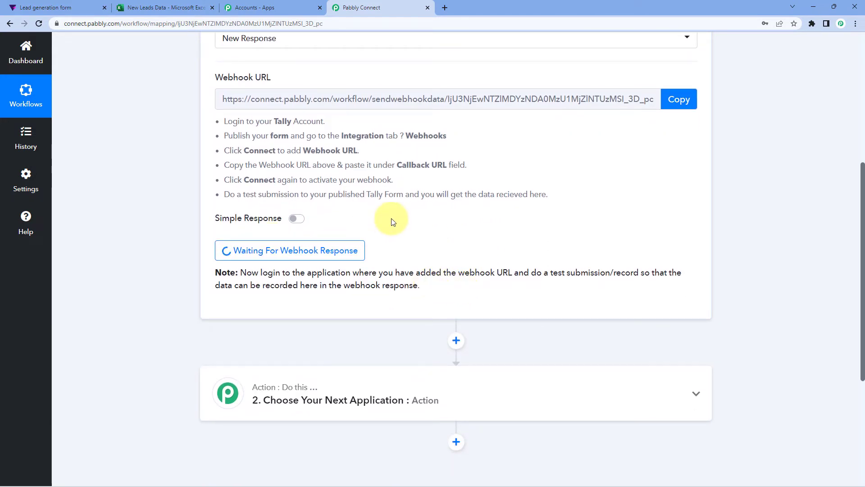
click(40, 8)
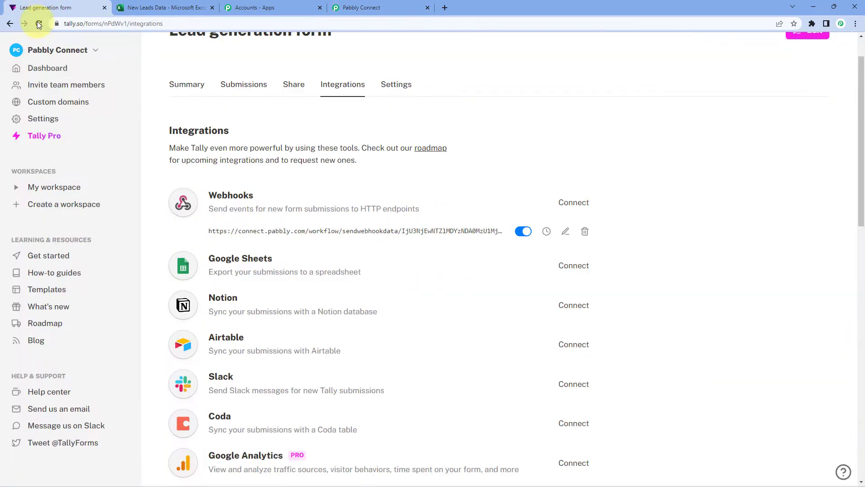
Step: Copy the Lead generation form's share link and load it in a new tab
click(295, 130)
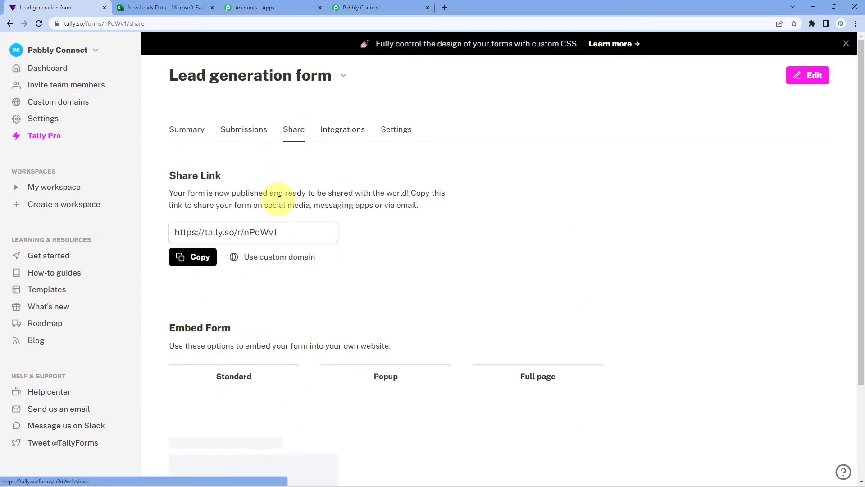
click(200, 256)
click(445, 8)
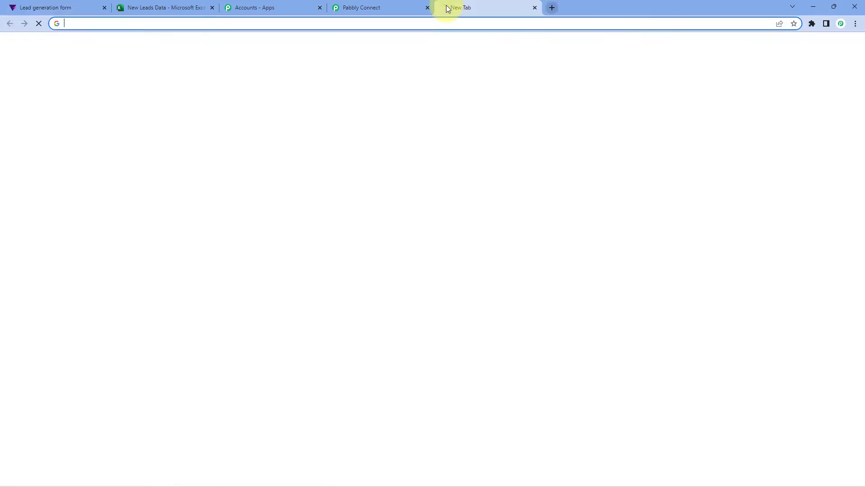
key(ctrl+v)
key(Return)
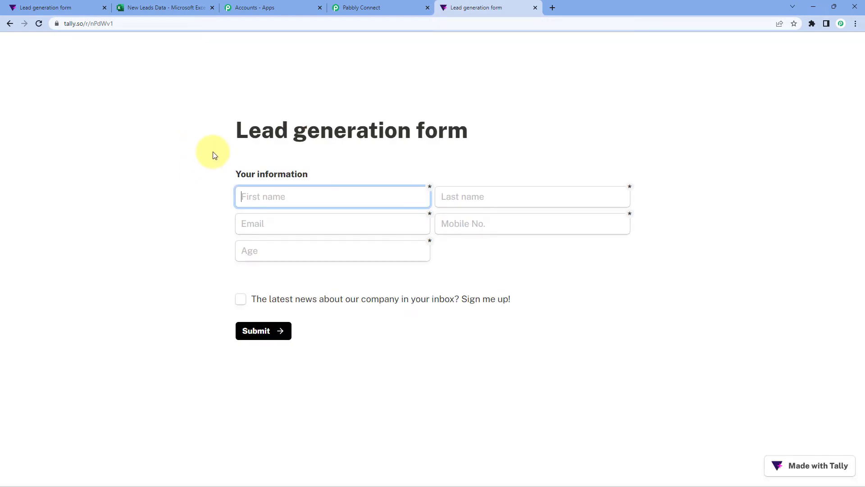
Step: Fill in sample first name, last name, email, mobile number and age, then submit
click(247, 199)
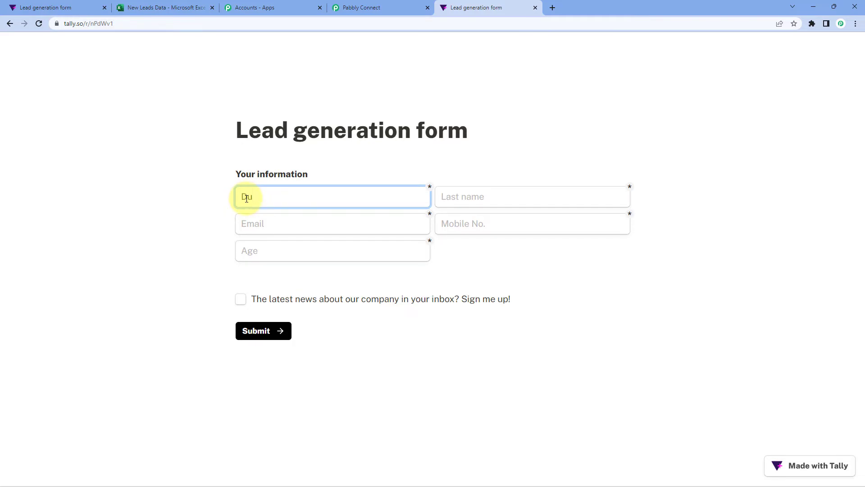
key(Tab)
text(Name)
key(Tab)
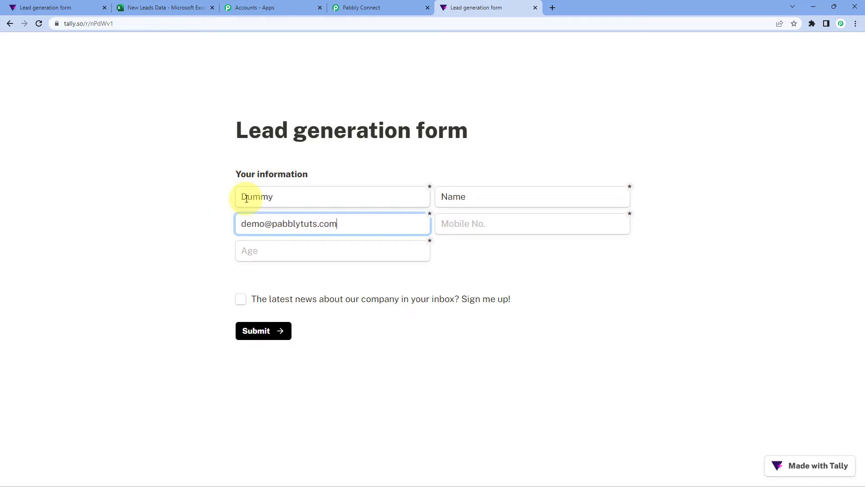
key(Tab)
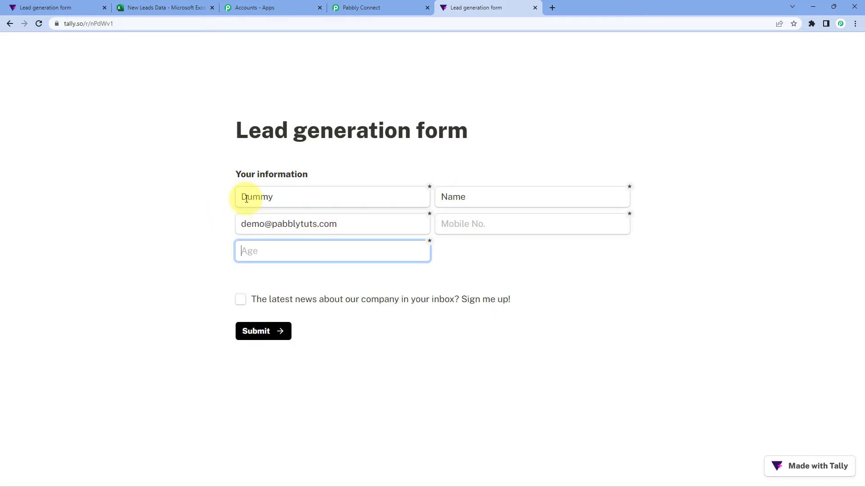
click(470, 227)
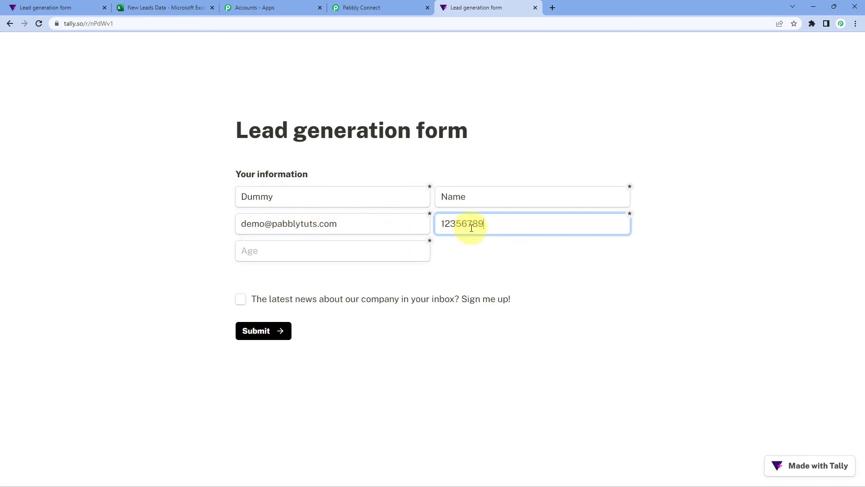
click(283, 250)
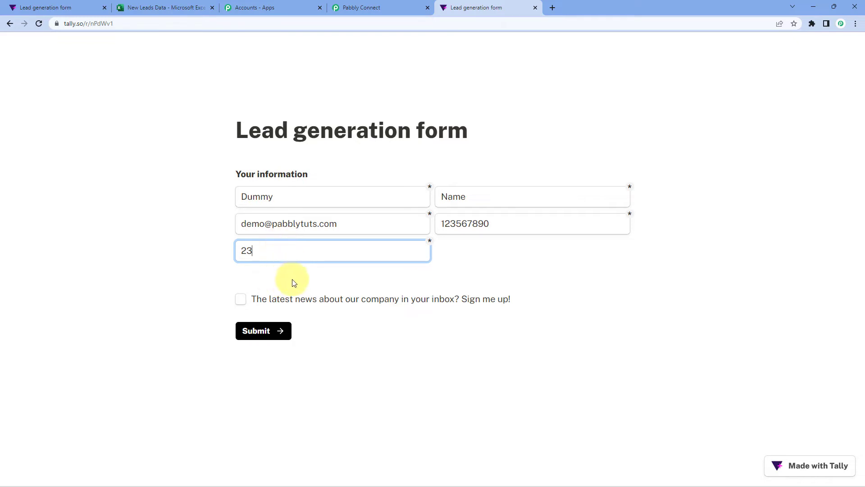
click(286, 334)
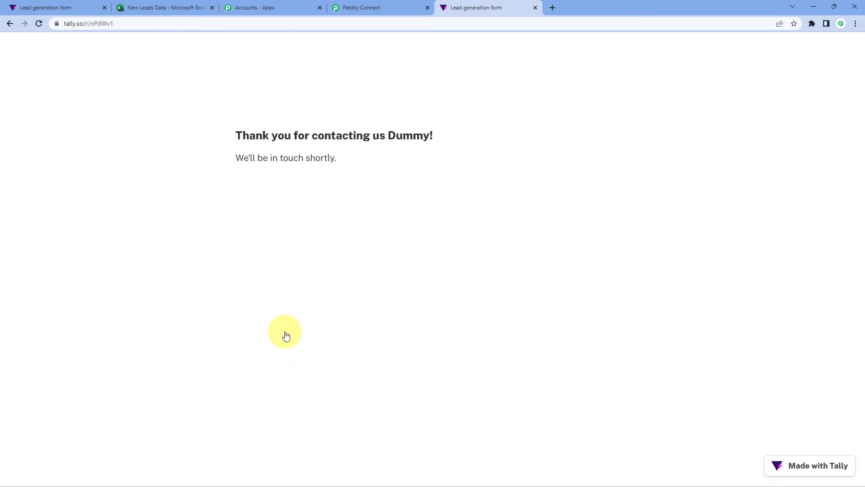
Step: Highlight the received first name, last name, email, age and mobile number in Response Received
click(404, 6)
scroll(407, 239, down, 3)
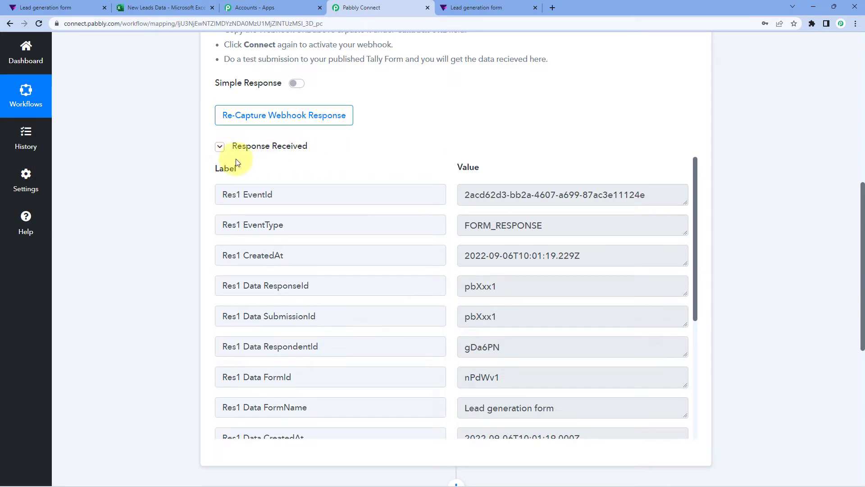
scroll(462, 146, down, 2)
scroll(450, 149, down, 3)
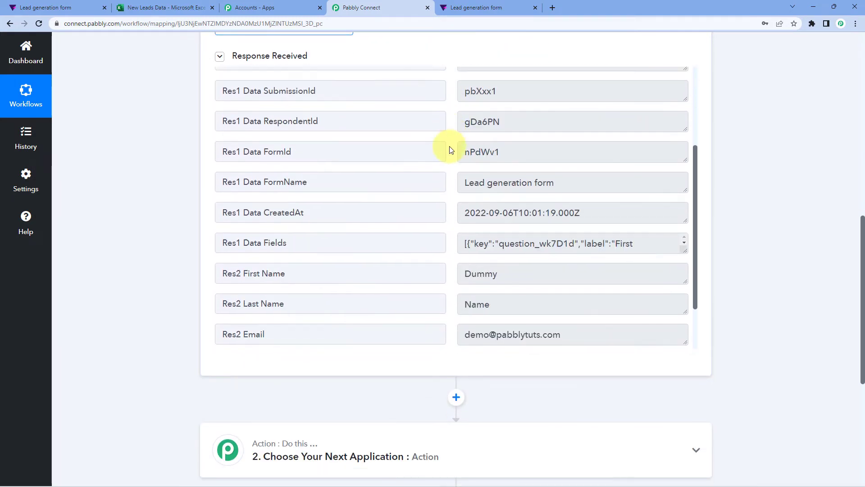
scroll(450, 150, down, 2)
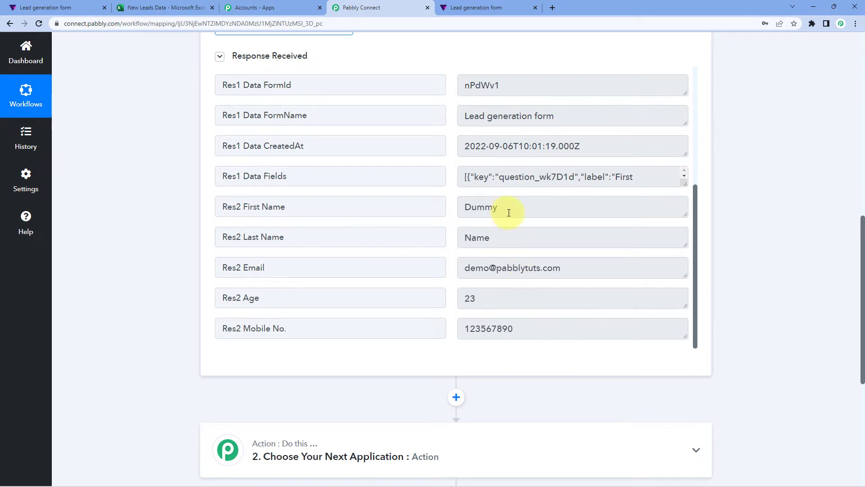
drag(509, 213, 423, 210)
drag(513, 236, 453, 233)
drag(576, 268, 413, 268)
drag(518, 305, 468, 297)
drag(554, 327, 423, 308)
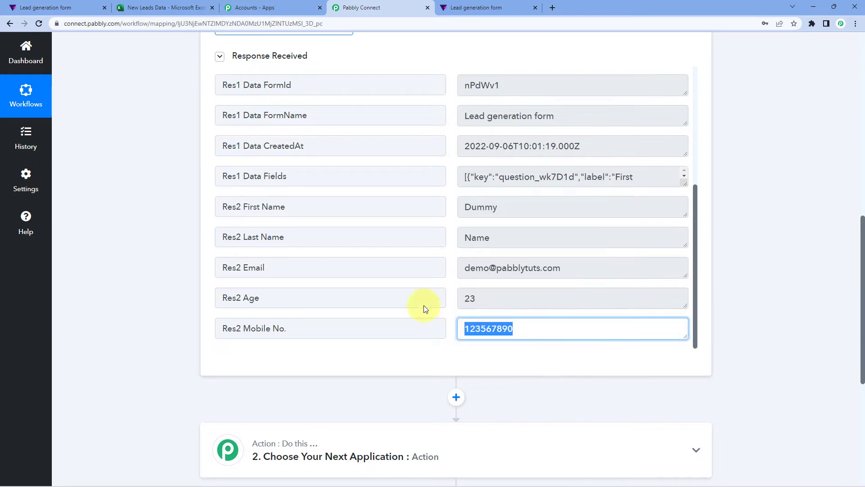
click(153, 210)
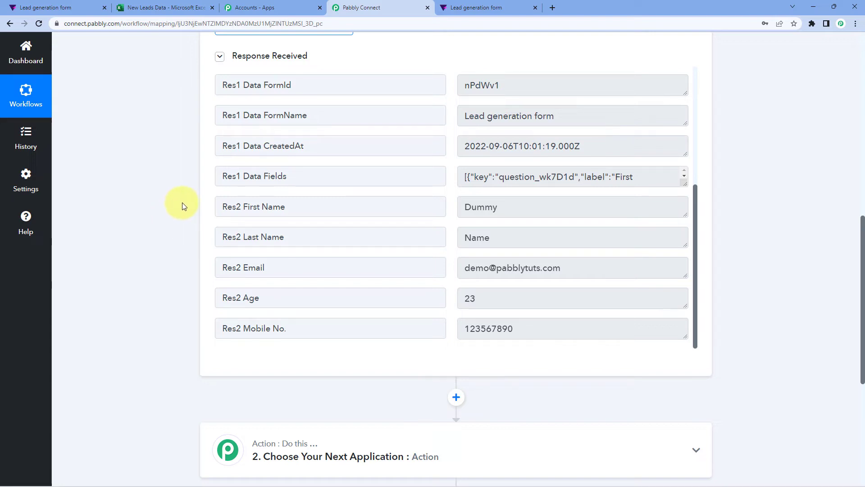
scroll(182, 205, down, 6)
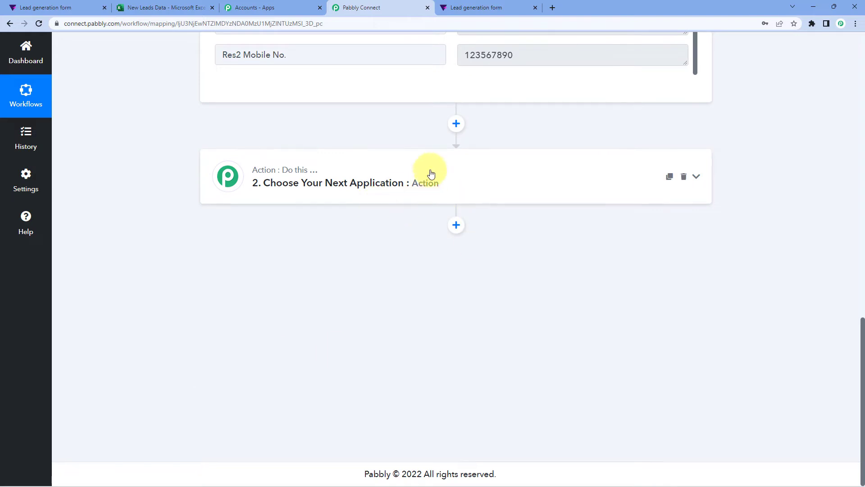
Step: Search 'Microsoft', pick Microsoft Excel as the action app and choose Add Row To Worksheet
click(406, 177)
scroll(128, 203, down, 1)
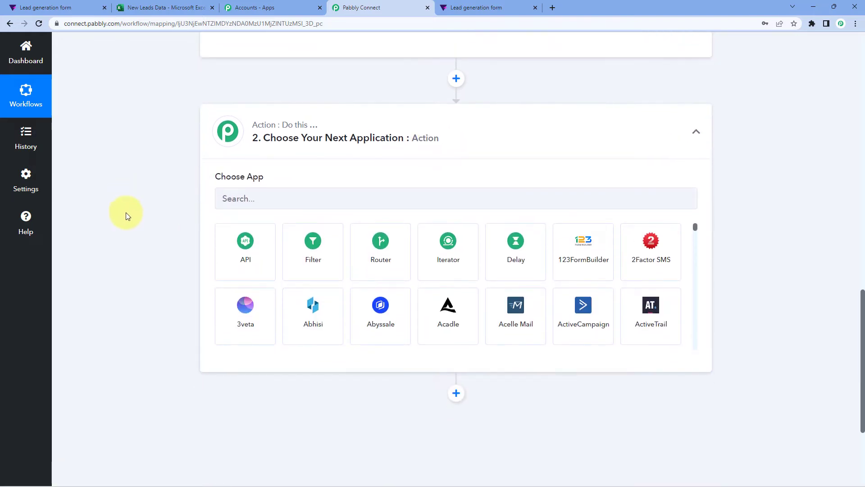
click(281, 198)
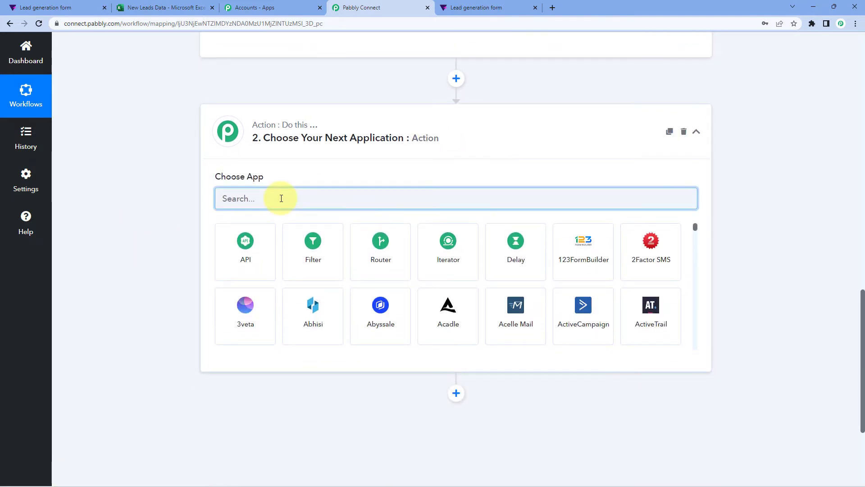
text(Microso)
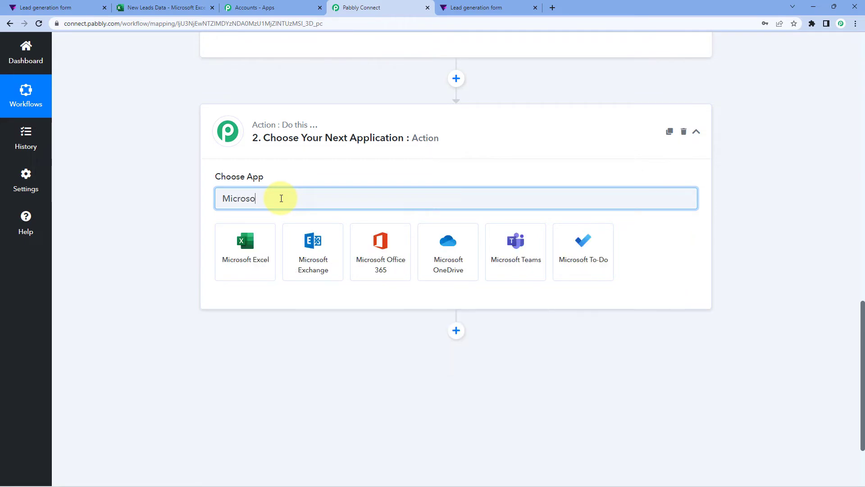
text(ft)
click(264, 232)
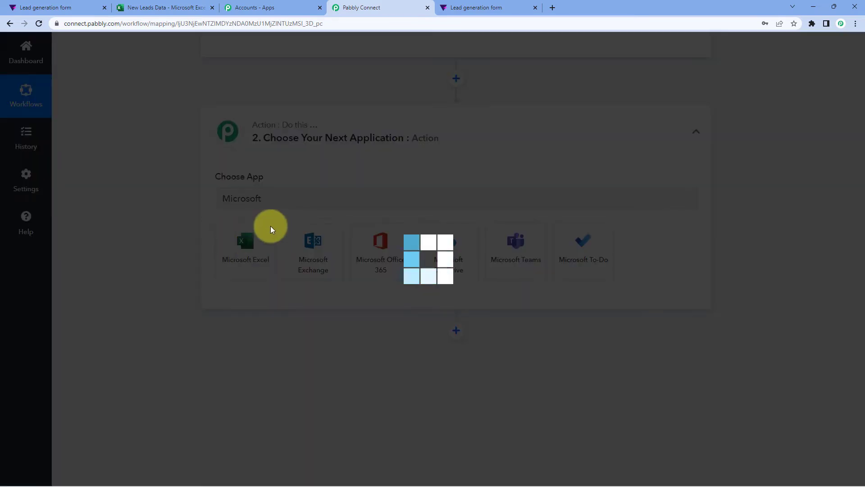
scroll(203, 193, down, 2)
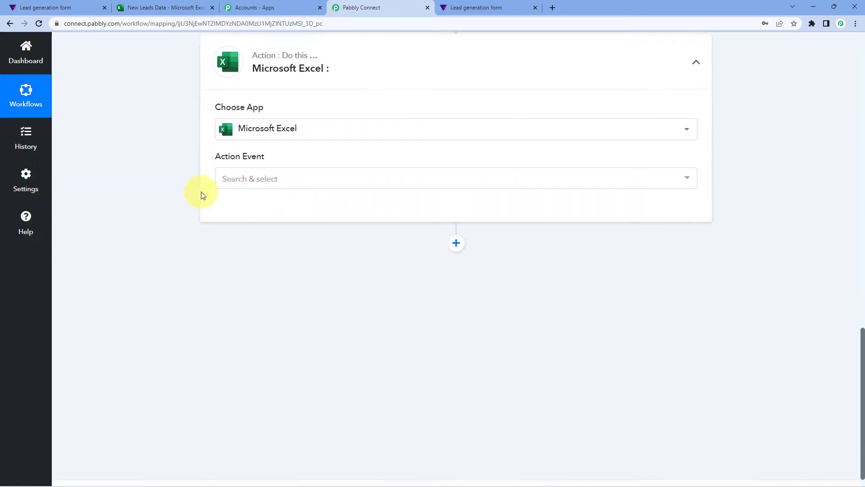
click(299, 159)
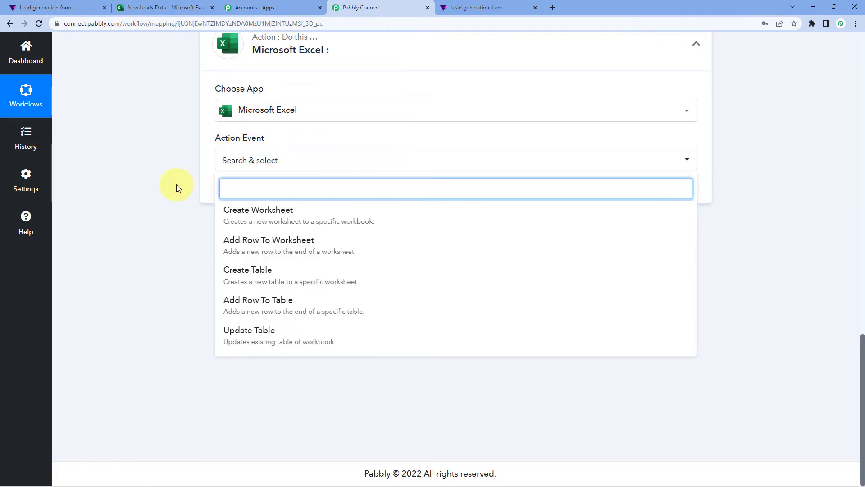
click(314, 245)
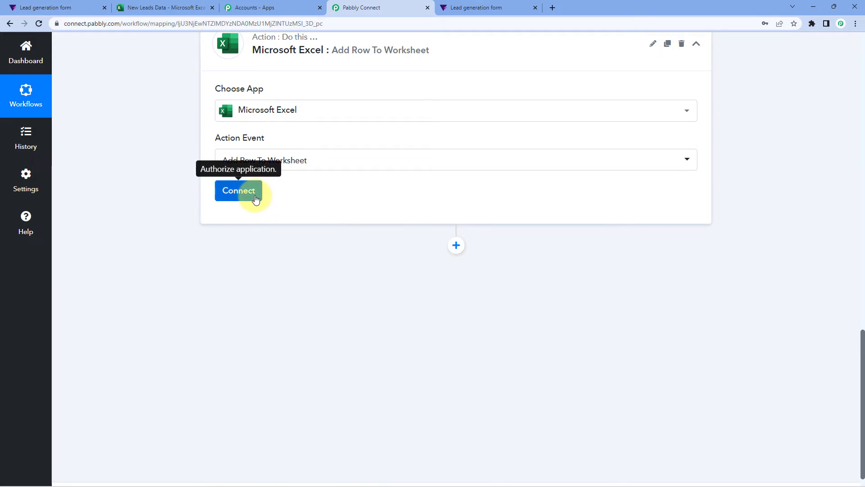
Step: Add a new Microsoft Excel connection and start authenticating the account
click(248, 196)
click(399, 151)
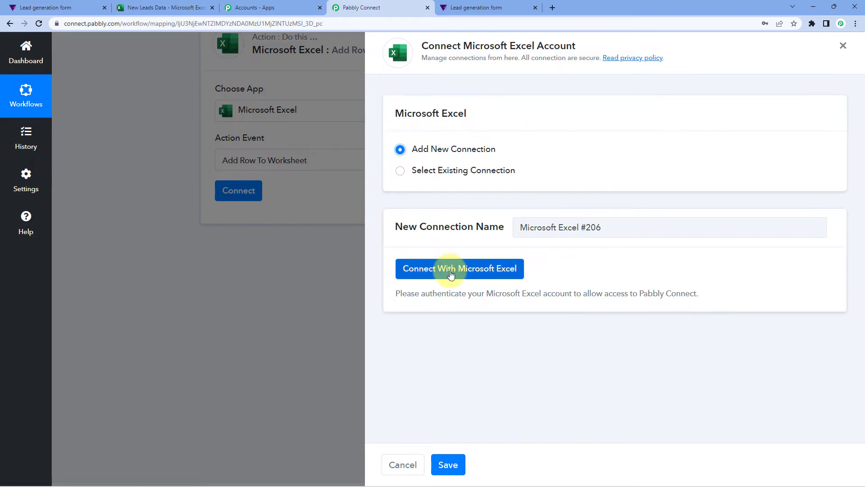
click(450, 274)
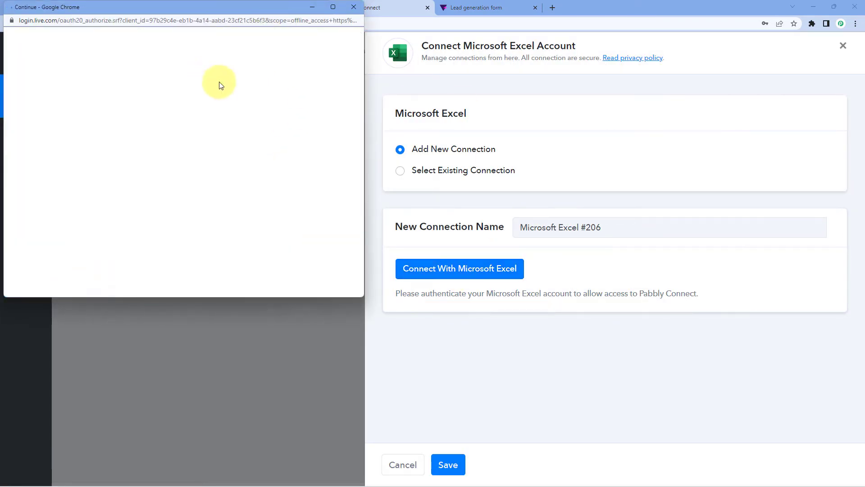
Step: Accept Microsoft's permission request to grant Pabbly Connect access to the account
scroll(216, 132, down, 5)
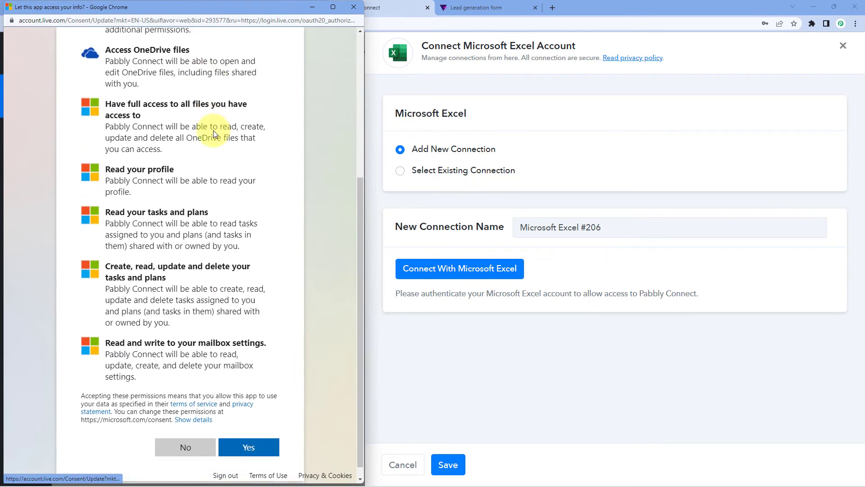
drag(232, 6, 232, 26)
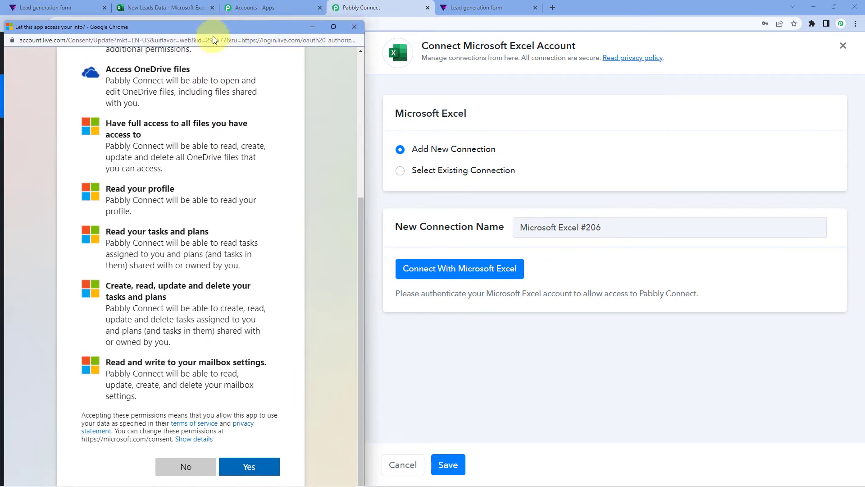
click(166, 6)
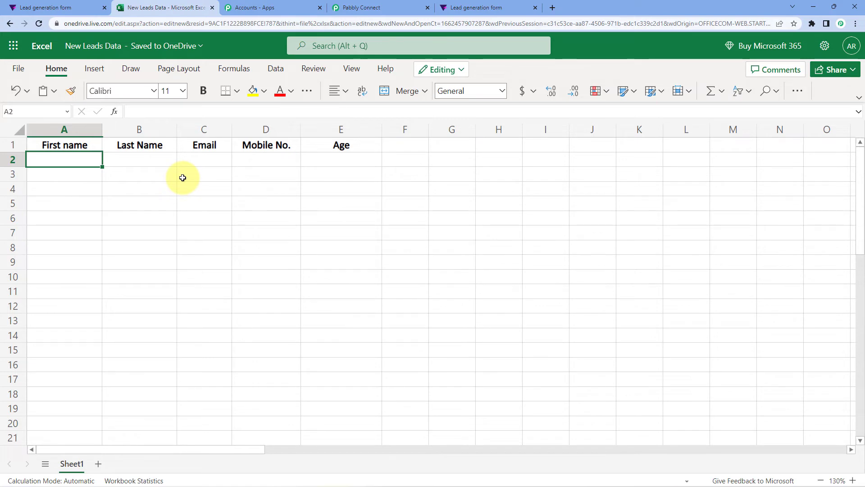
click(361, 7)
click(110, 191)
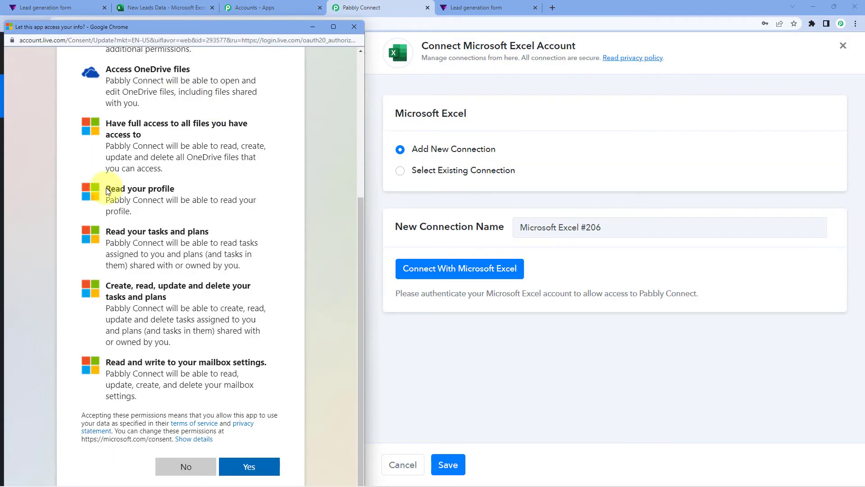
scroll(275, 235, down, 1)
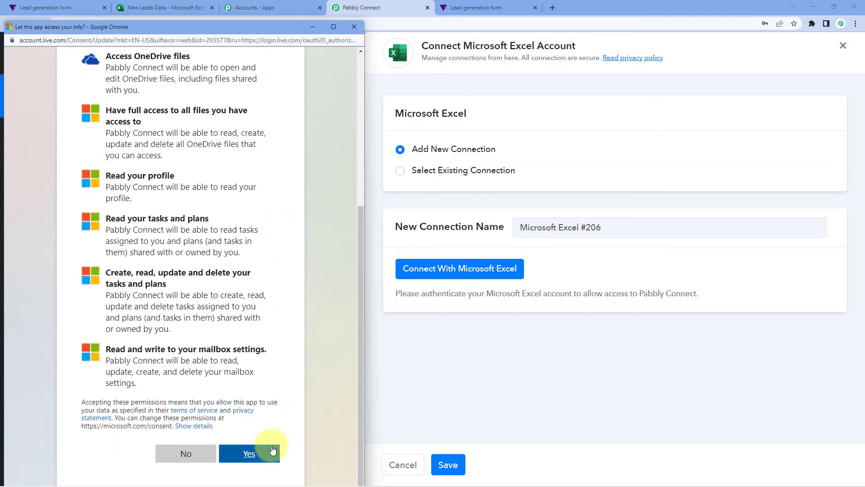
click(271, 452)
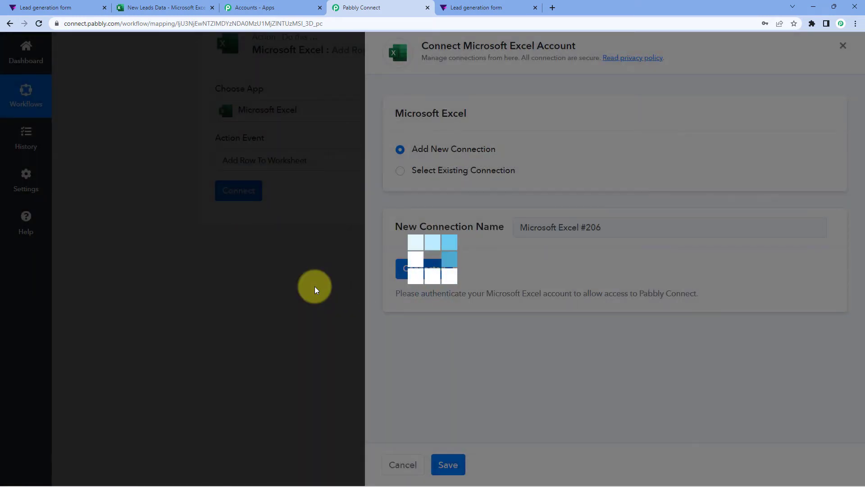
Step: Search 'New' in the Workbook list and select New Leads Data.xlsx
scroll(185, 225, down, 1)
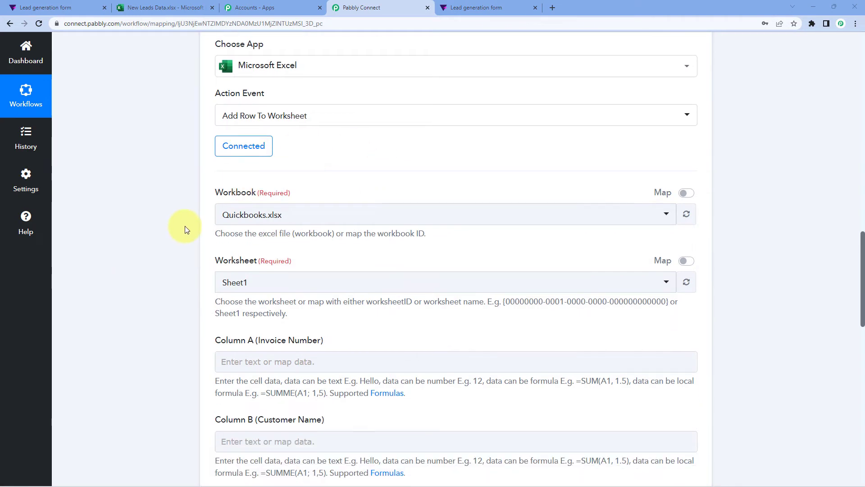
scroll(185, 180, down, 2)
scroll(185, 172, down, 1)
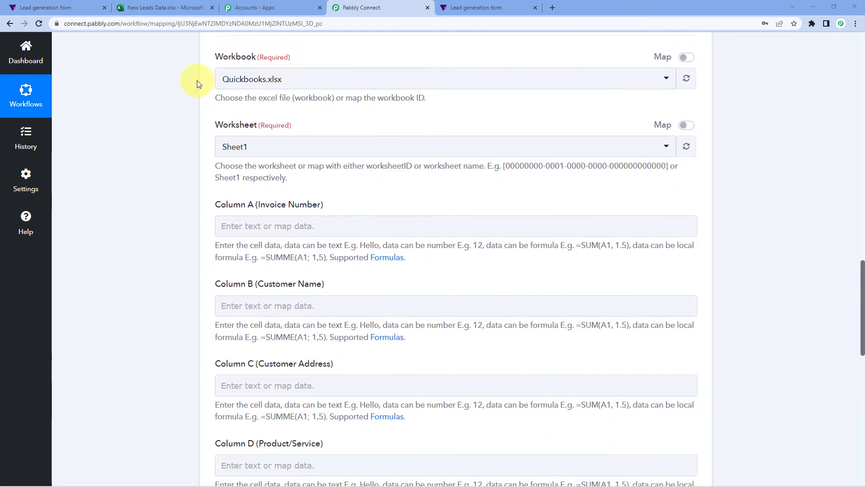
click(346, 79)
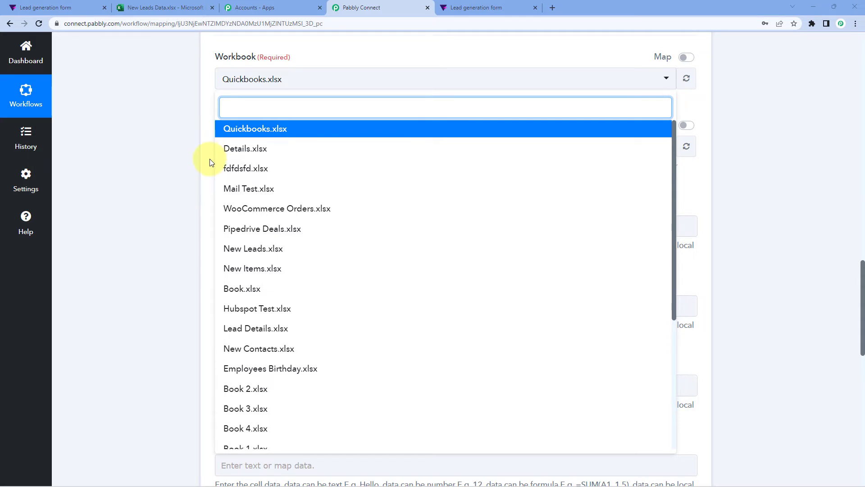
scroll(280, 193, down, 4)
scroll(284, 193, up, 4)
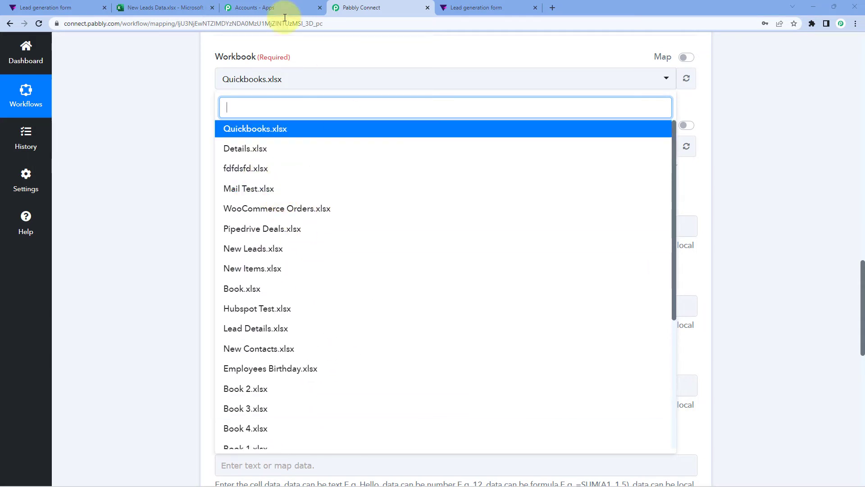
click(182, 6)
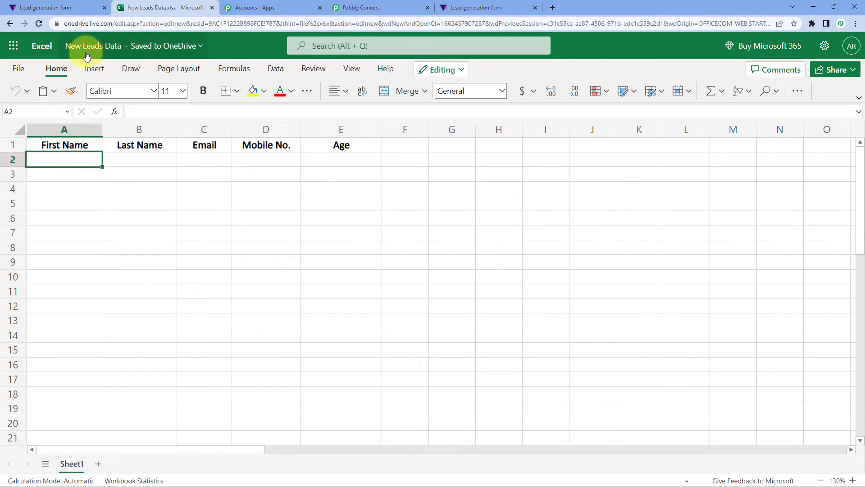
click(387, 7)
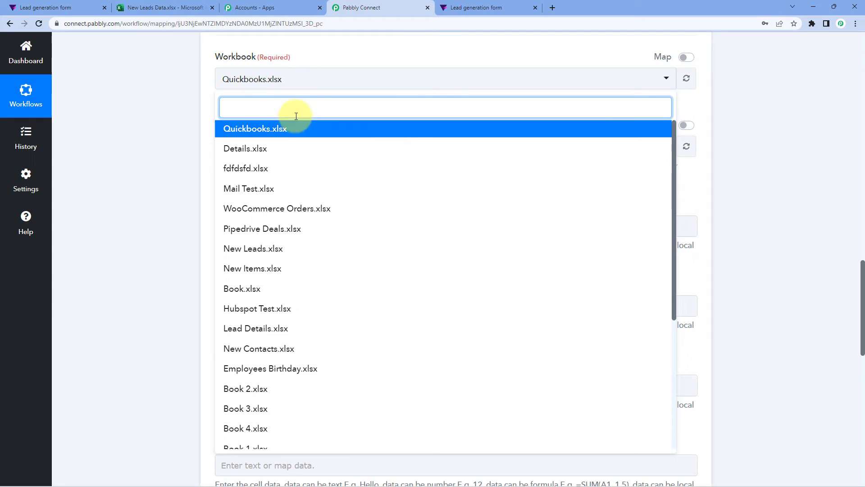
text(New)
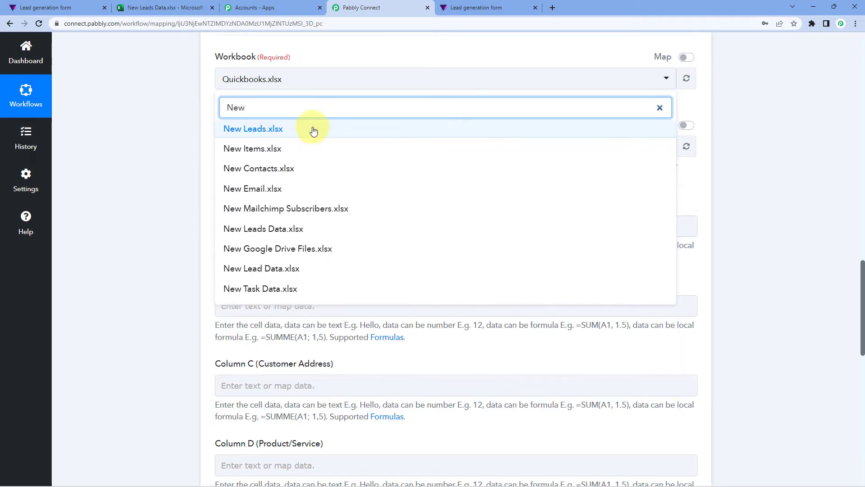
click(289, 228)
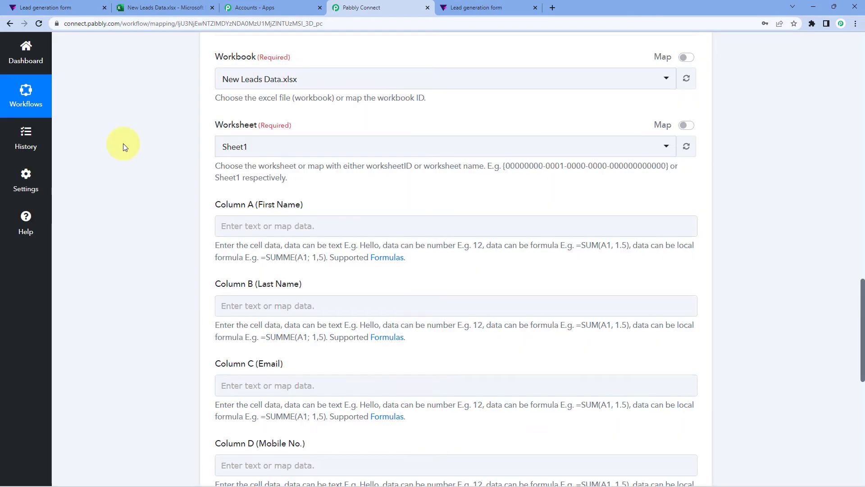
Step: Select Sheet1 as the Excel worksheet
scroll(162, 136, down, 1)
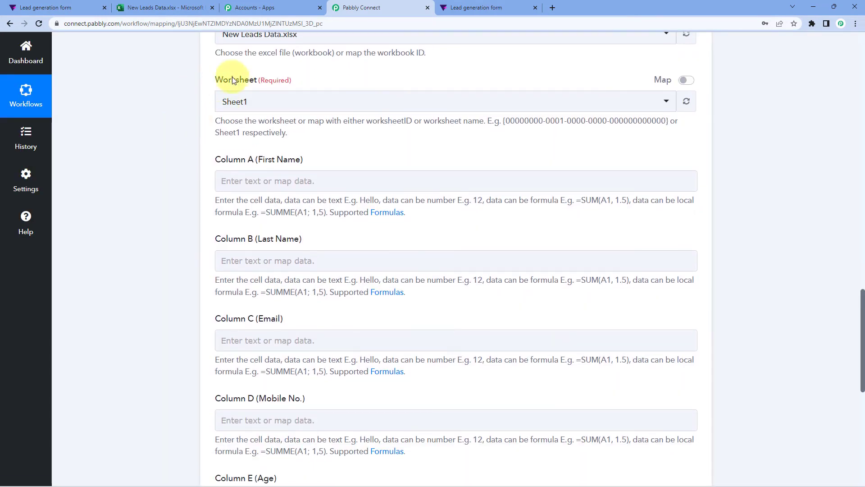
click(126, 8)
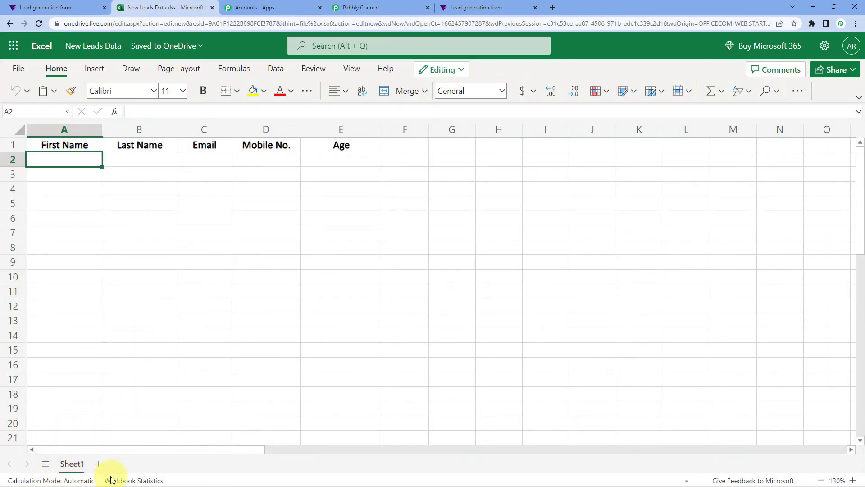
click(363, 7)
click(254, 105)
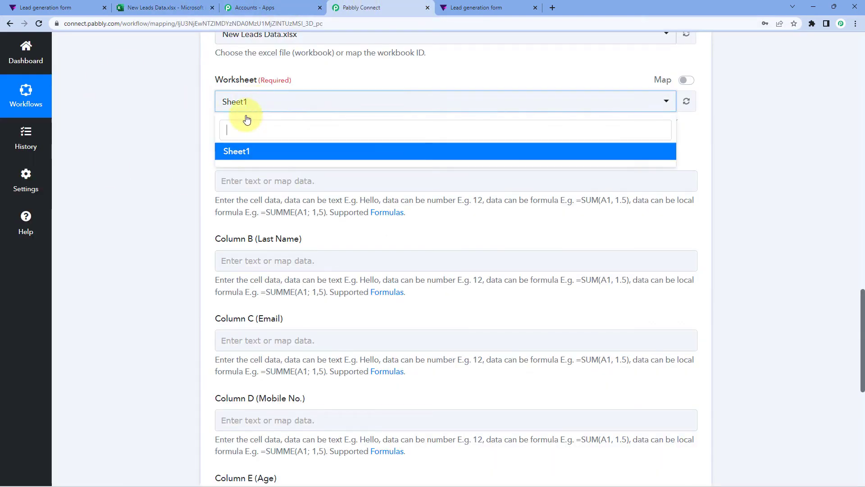
click(239, 152)
scroll(178, 136, down, 2)
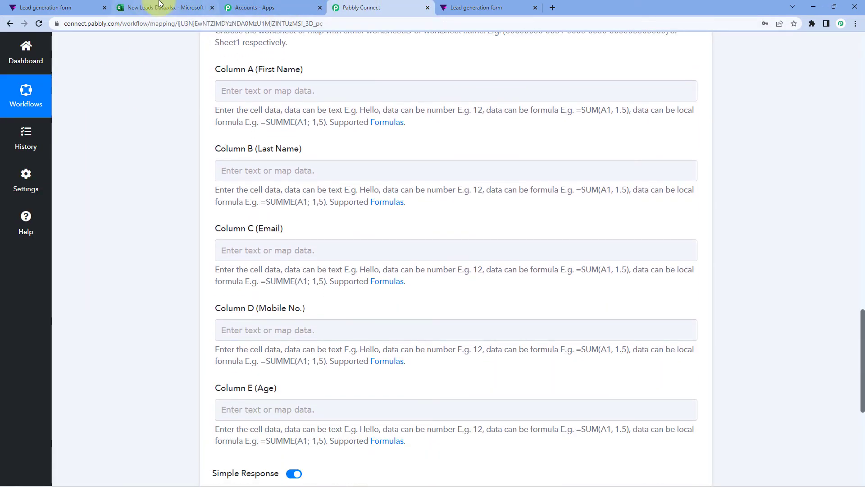
Step: Compare the Column A–E fields against the spreadsheet's A1:E1 headers, First Name to Age
click(160, 5)
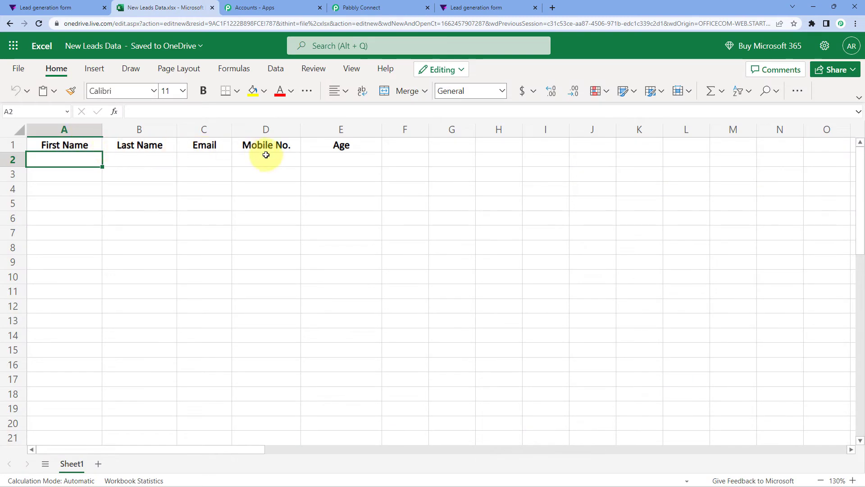
drag(356, 145, 338, 147)
click(59, 159)
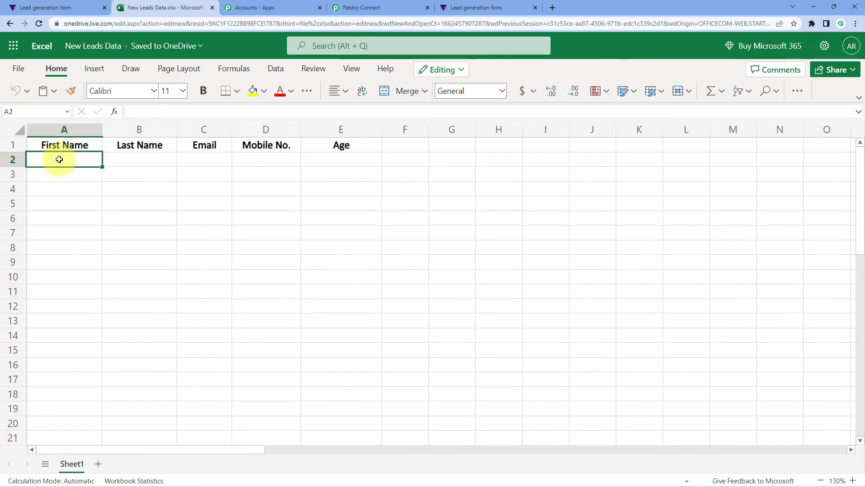
click(386, 7)
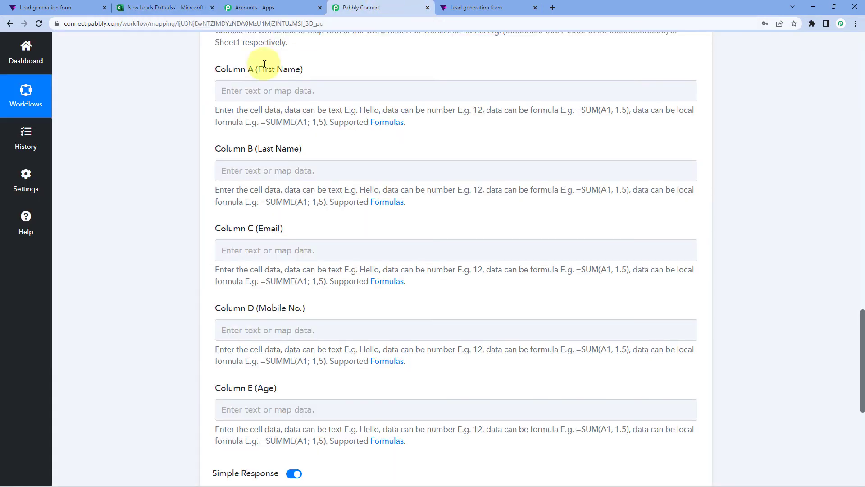
scroll(235, 115, down, 2)
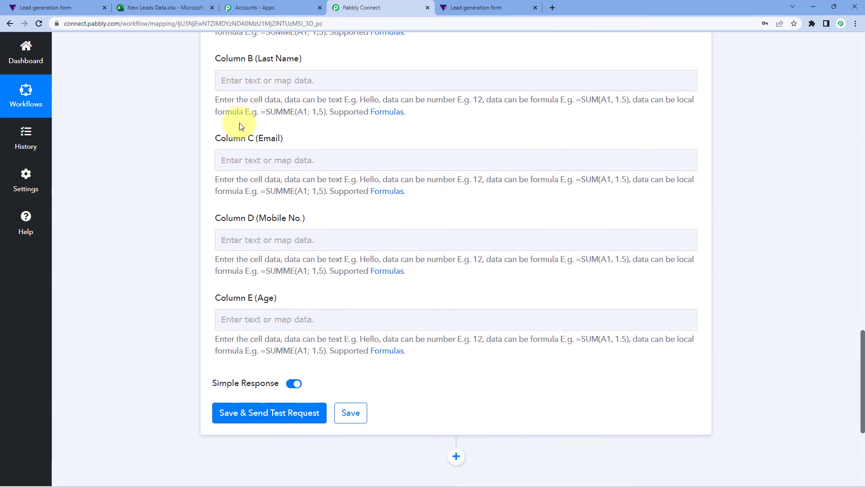
scroll(241, 126, up, 2)
scroll(283, 252, down, 1)
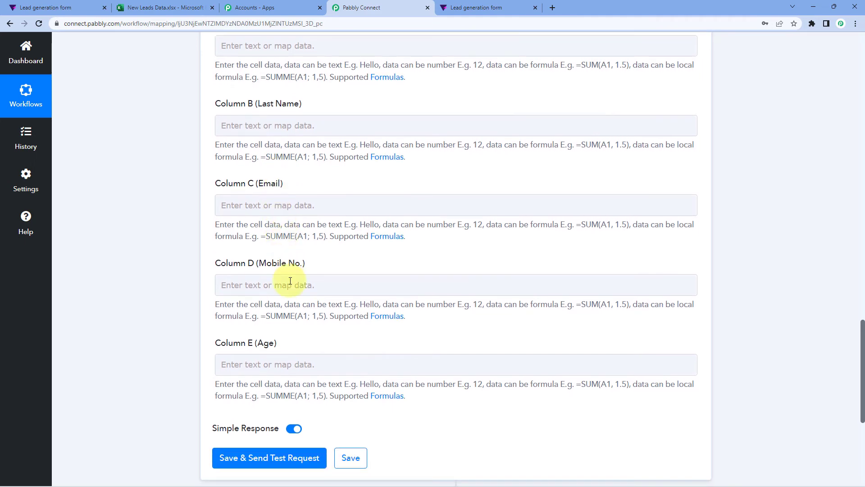
scroll(287, 294, up, 3)
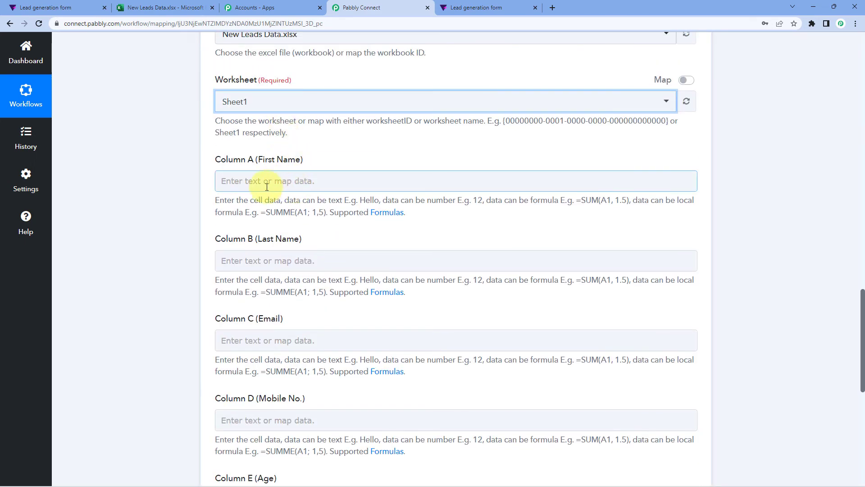
scroll(341, 174, up, 5)
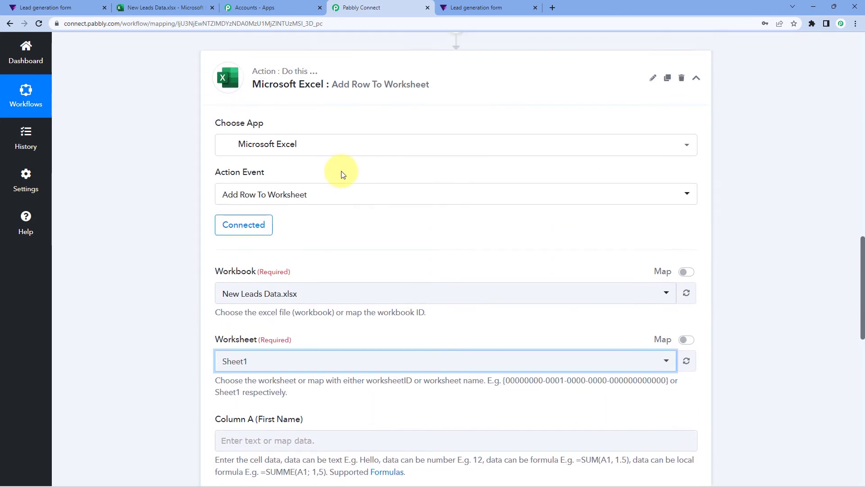
Step: Highlight the test response's sample first name 'Dummy'
scroll(343, 174, up, 7)
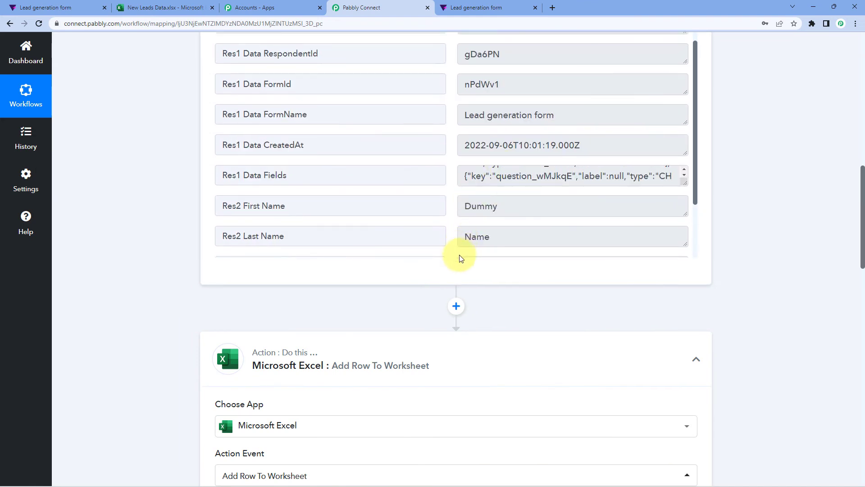
scroll(496, 167, down, 1)
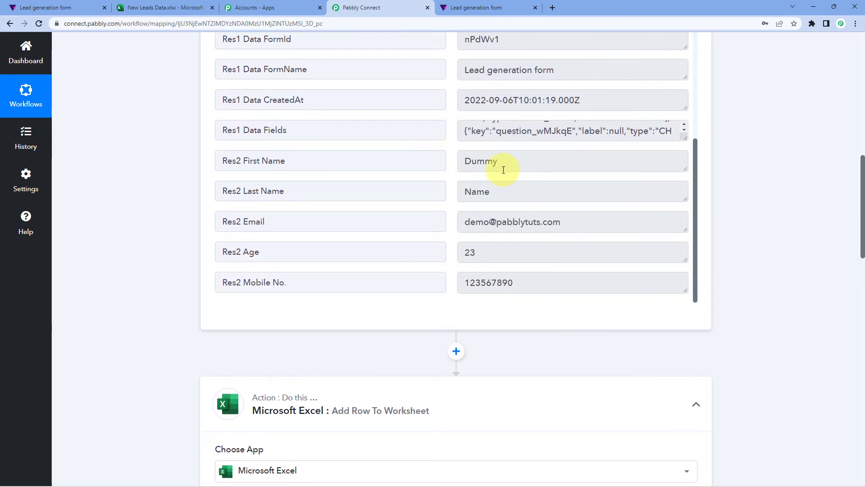
double_click(504, 167)
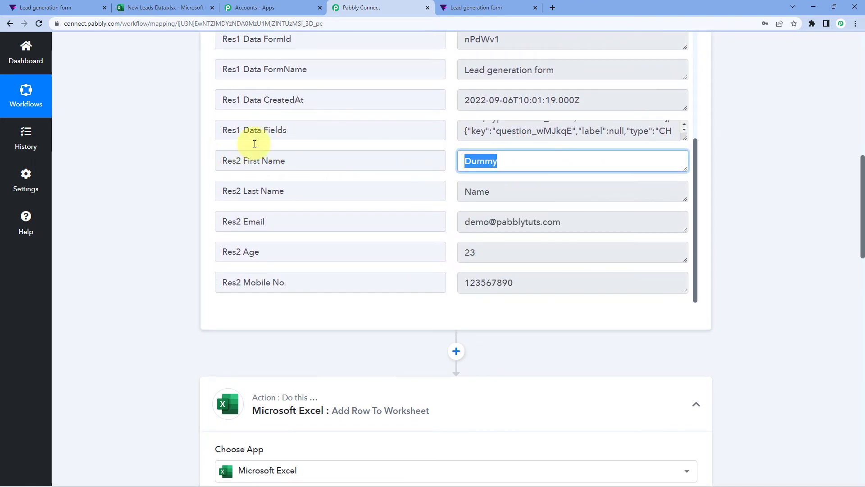
drag(513, 163, 448, 165)
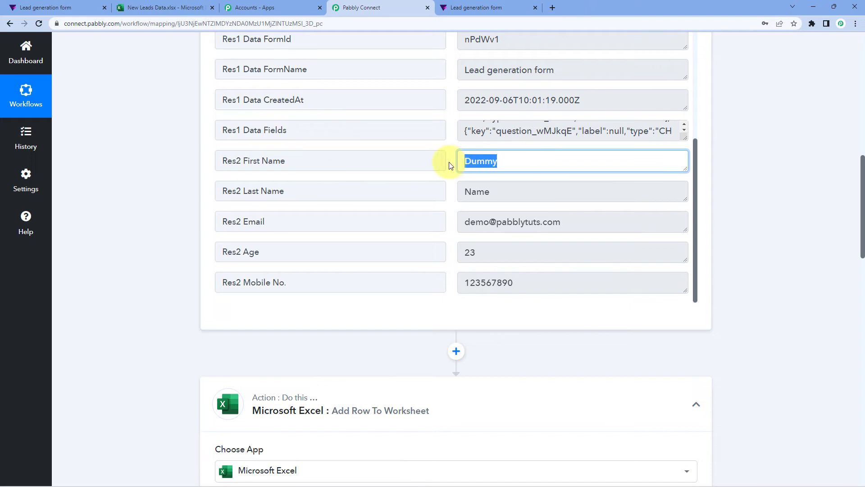
click(449, 162)
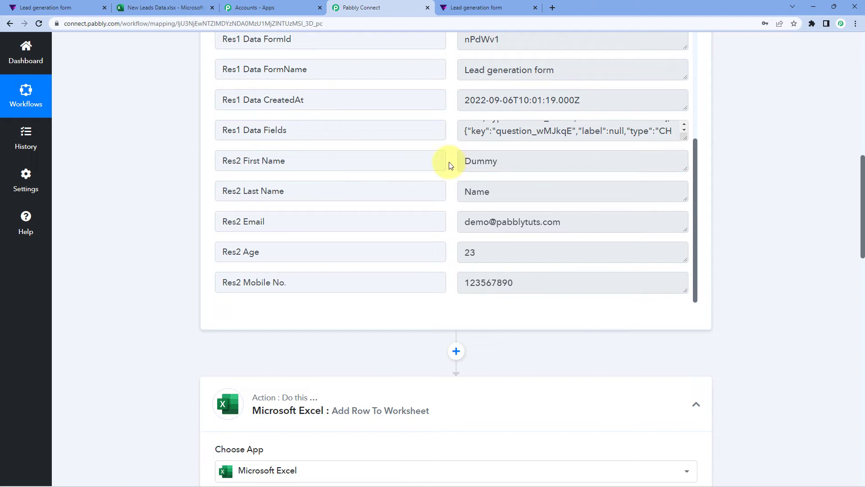
double_click(509, 162)
Step: Scroll down to the worksheet columns and focus the Column A (First Name) field
scroll(158, 186, down, 10)
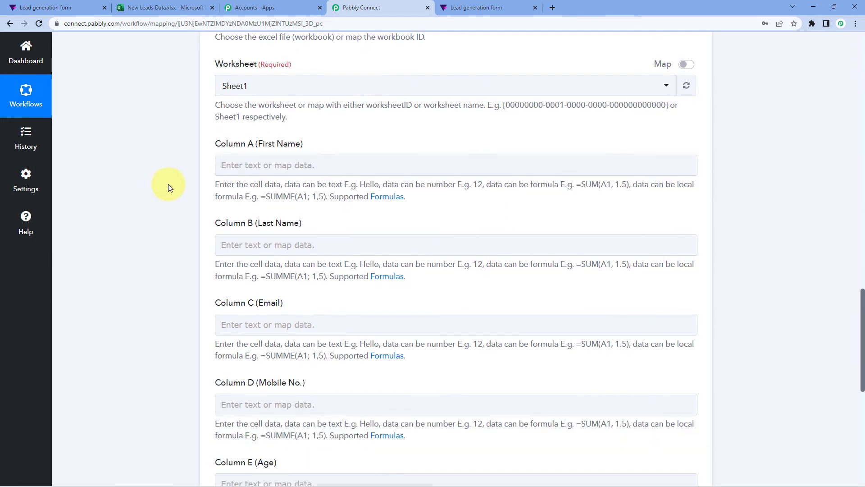
scroll(169, 184, down, 1)
click(260, 133)
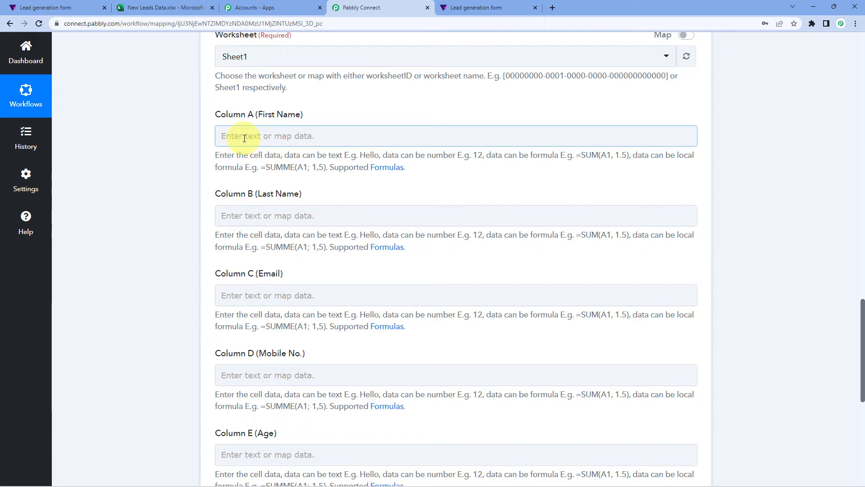
Step: Map Tally Res2 First Name into Column A and Res2 Last Name into Column B
click(244, 137)
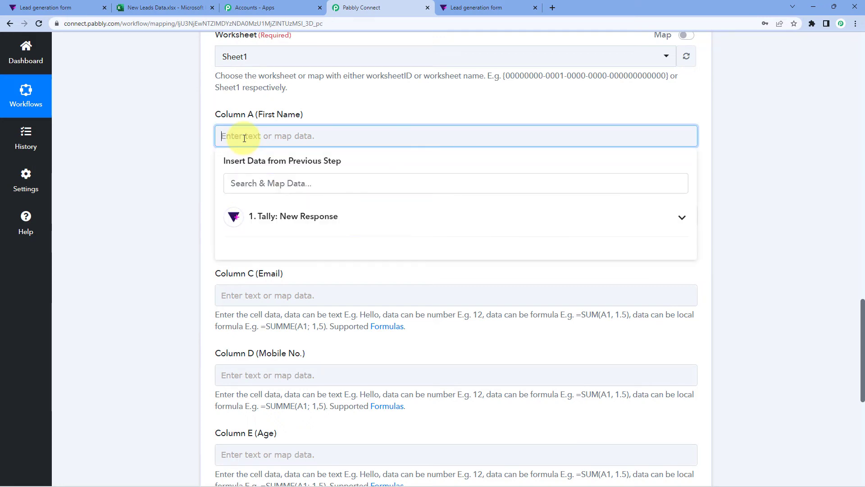
click(313, 214)
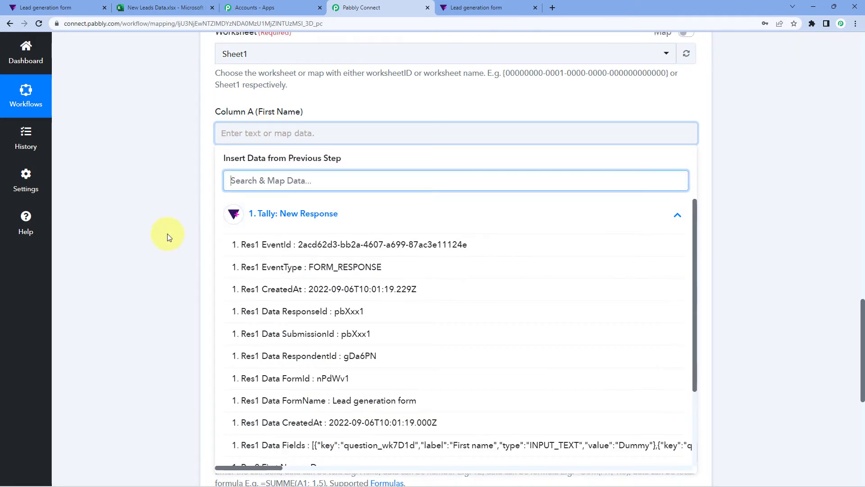
scroll(183, 284, down, 2)
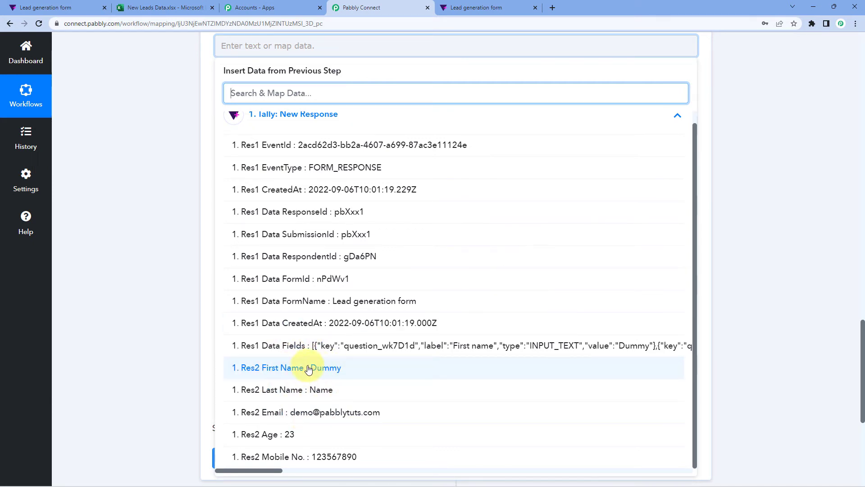
click(348, 374)
scroll(188, 223, up, 2)
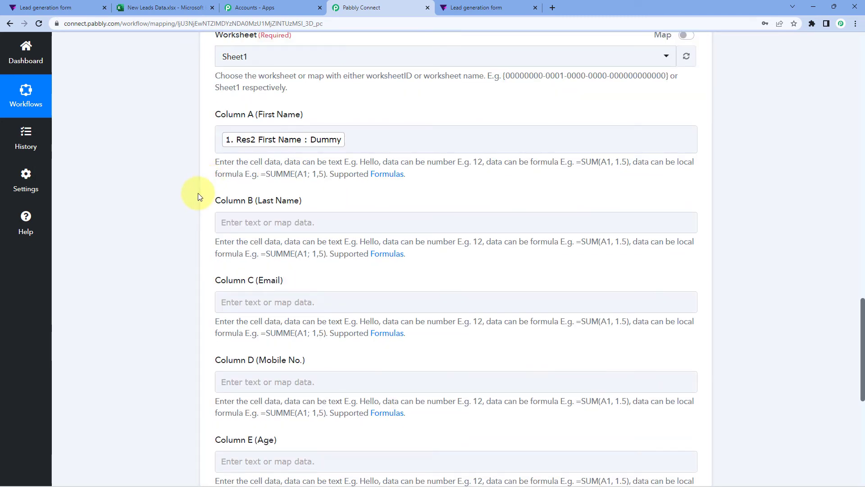
scroll(198, 197, down, 2)
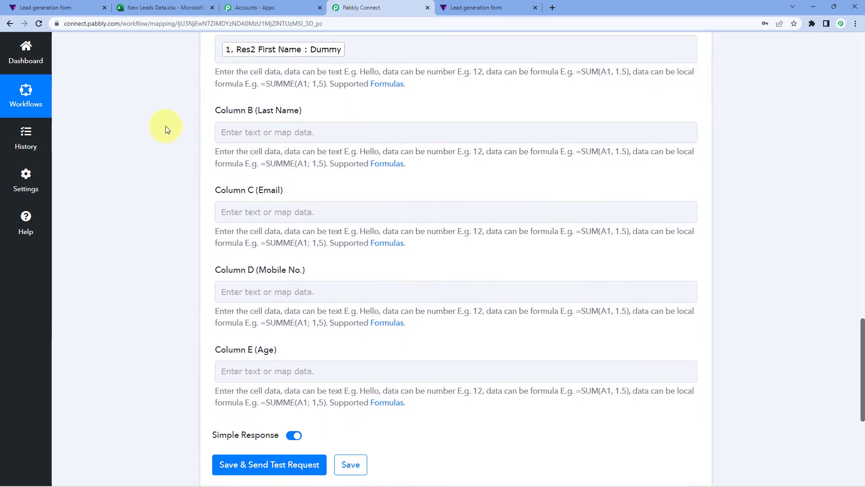
click(294, 126)
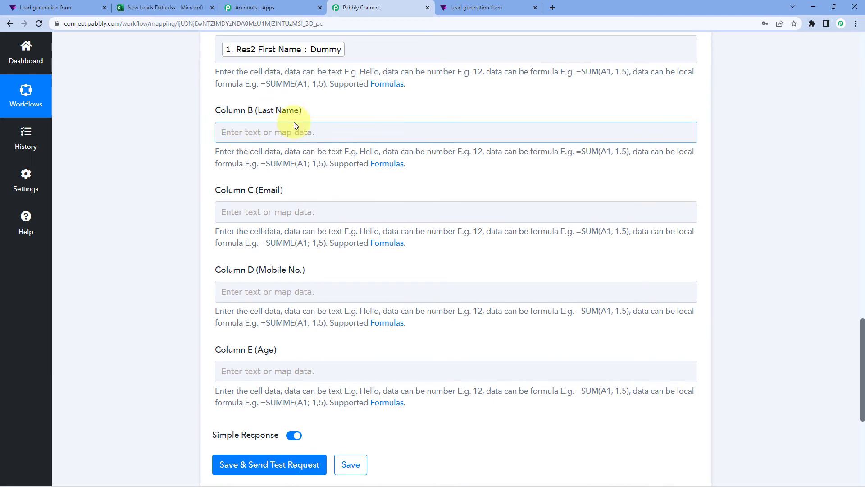
click(250, 133)
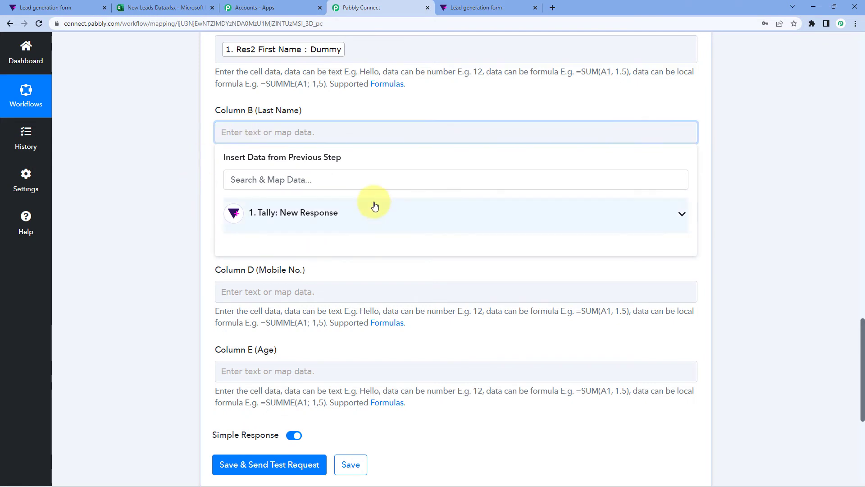
click(374, 206)
scroll(362, 356, down, 3)
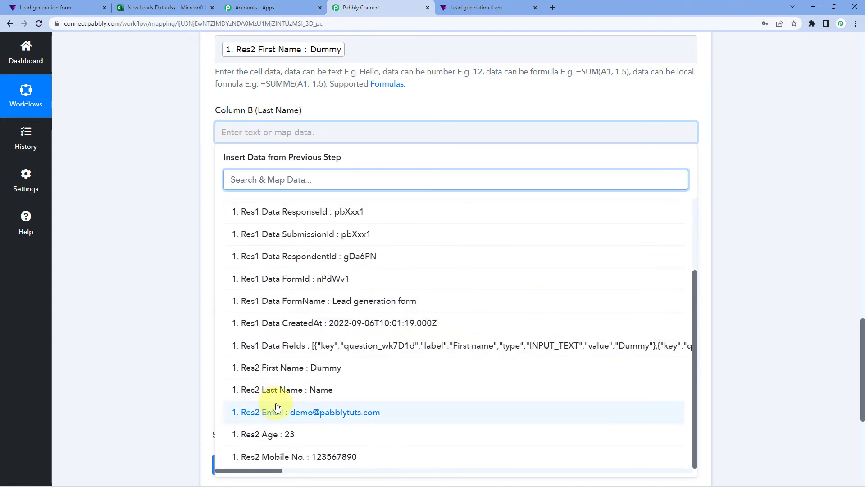
click(288, 390)
click(151, 202)
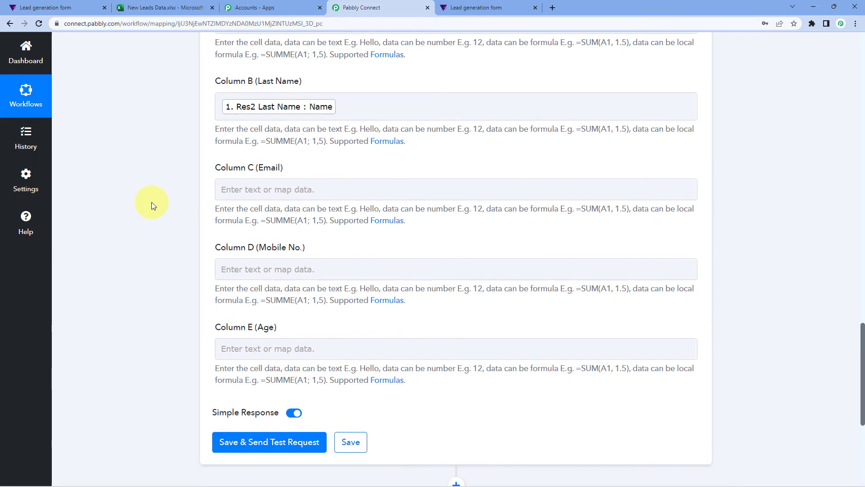
Step: Map Tally Res2 Email into Column C and Res2 Mobile No. into Column D
scroll(152, 202, down, 1)
click(284, 129)
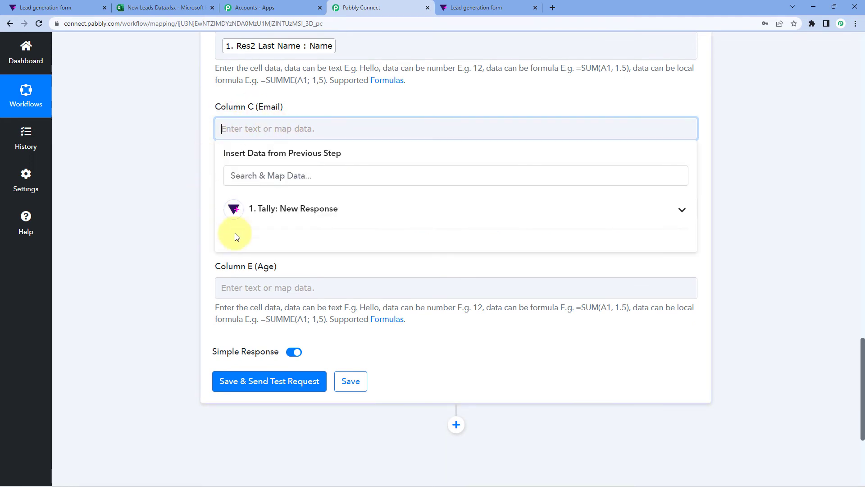
click(286, 216)
scroll(235, 279, down, 3)
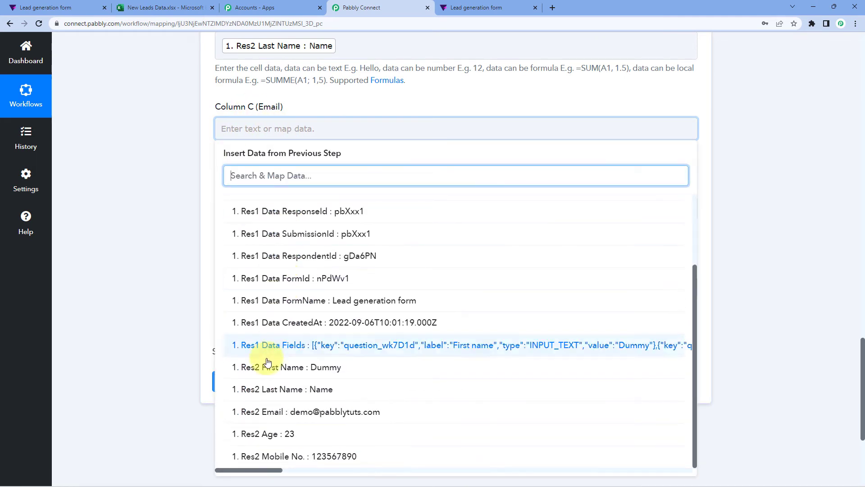
click(261, 410)
click(161, 201)
scroll(161, 201, down, 1)
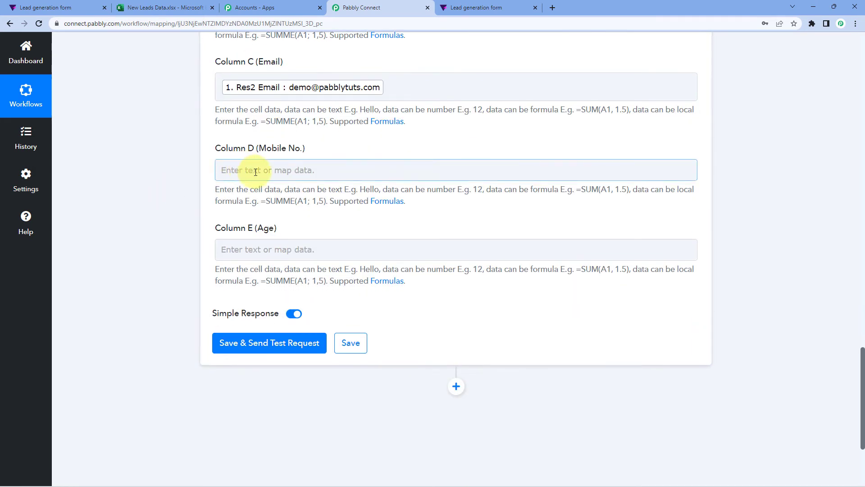
click(256, 172)
scroll(182, 179, down, 2)
click(275, 161)
scroll(288, 342, down, 2)
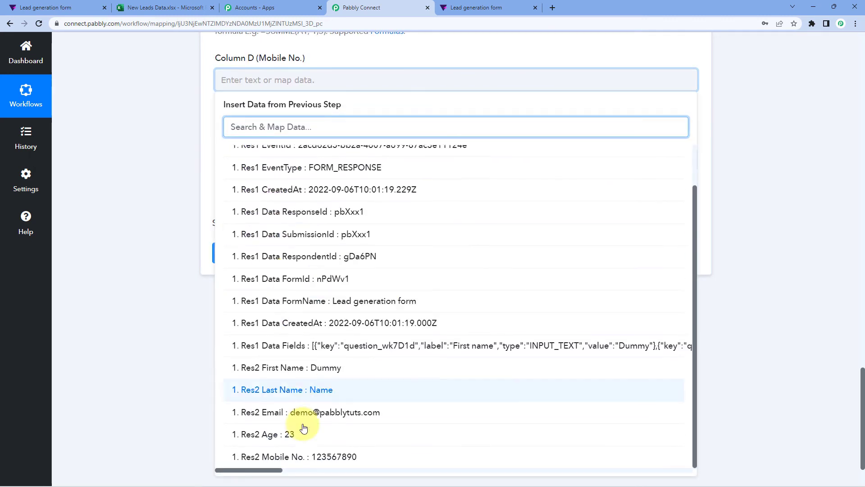
click(300, 455)
click(169, 142)
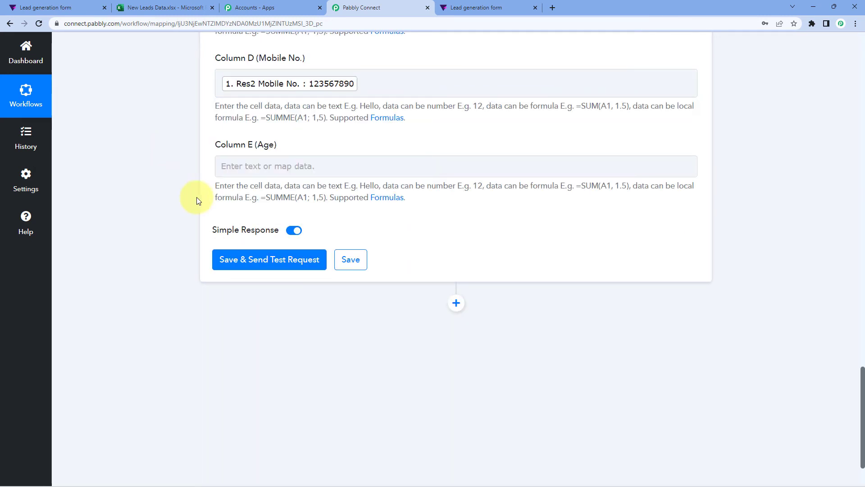
Step: Map Tally Res2 Age into Column E and review the completed column mapping
click(251, 168)
click(290, 253)
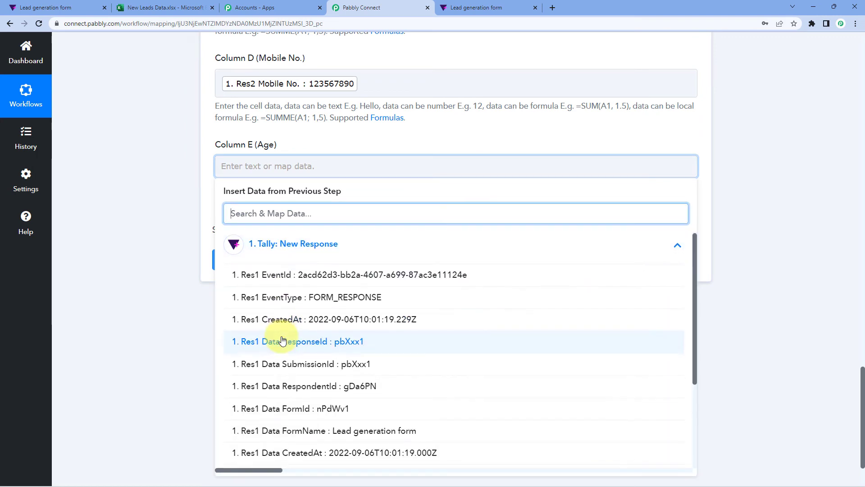
scroll(283, 341, down, 5)
click(285, 413)
click(166, 256)
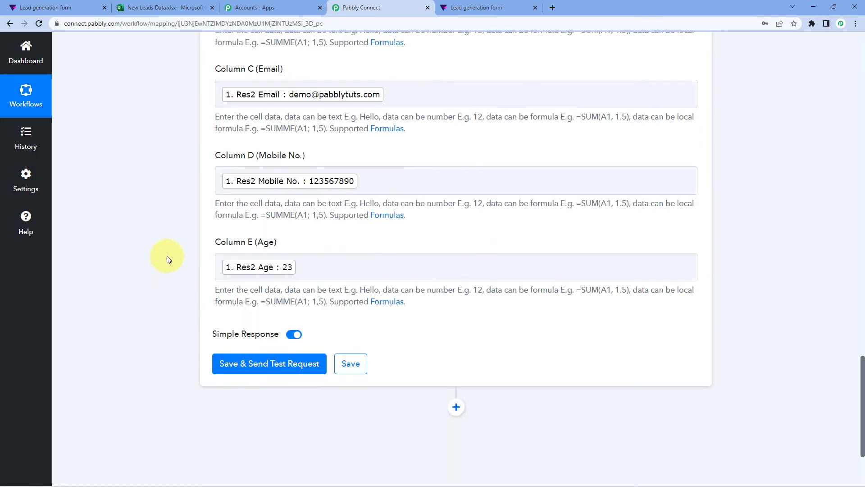
scroll(167, 256, up, 4)
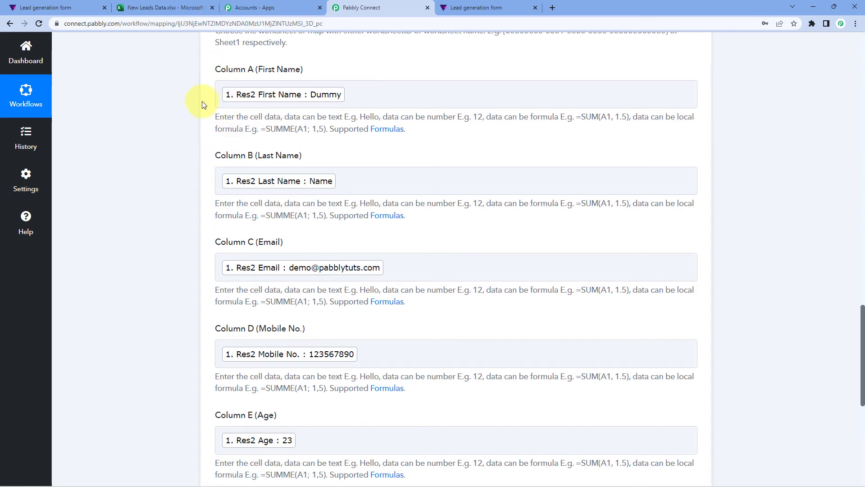
scroll(192, 106, down, 1)
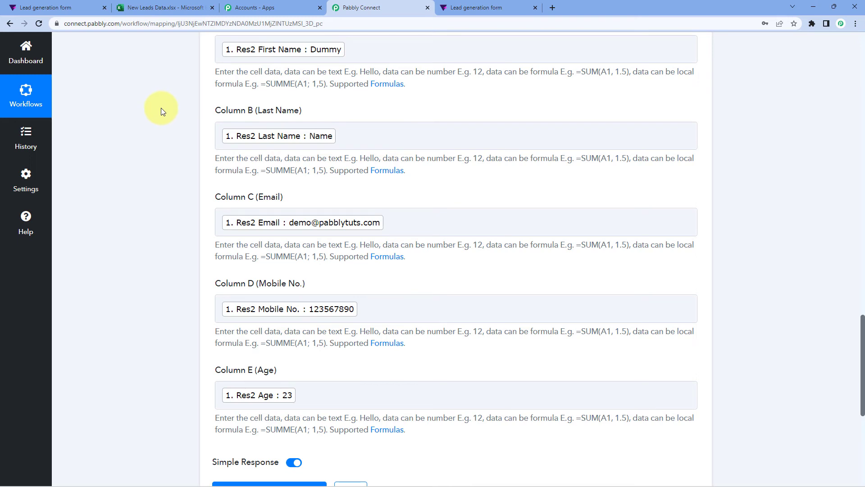
scroll(343, 127, down, 2)
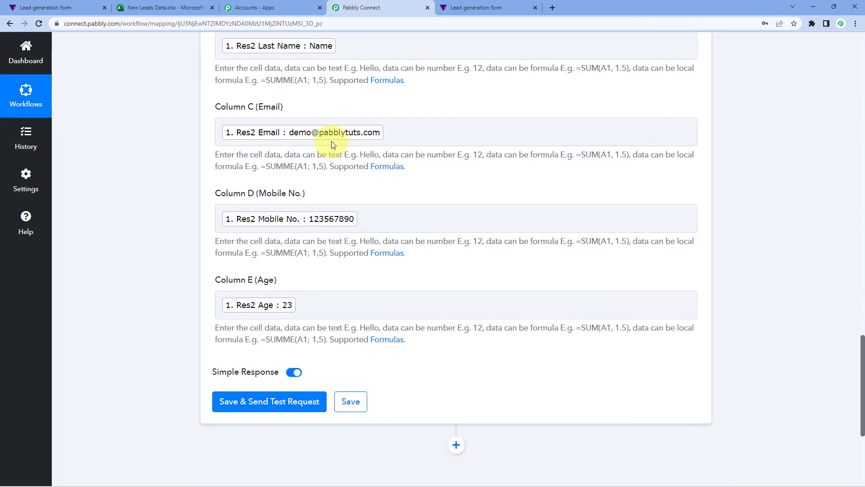
scroll(332, 144, down, 2)
scroll(218, 195, down, 1)
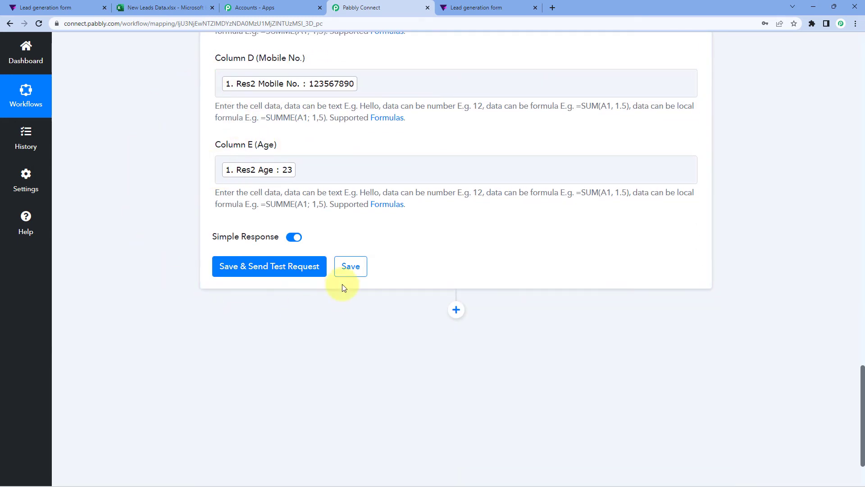
click(269, 269)
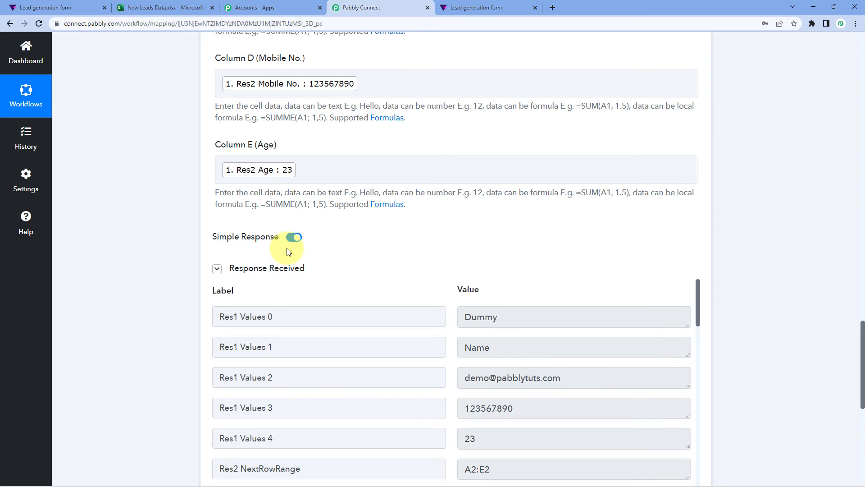
scroll(293, 234, down, 2)
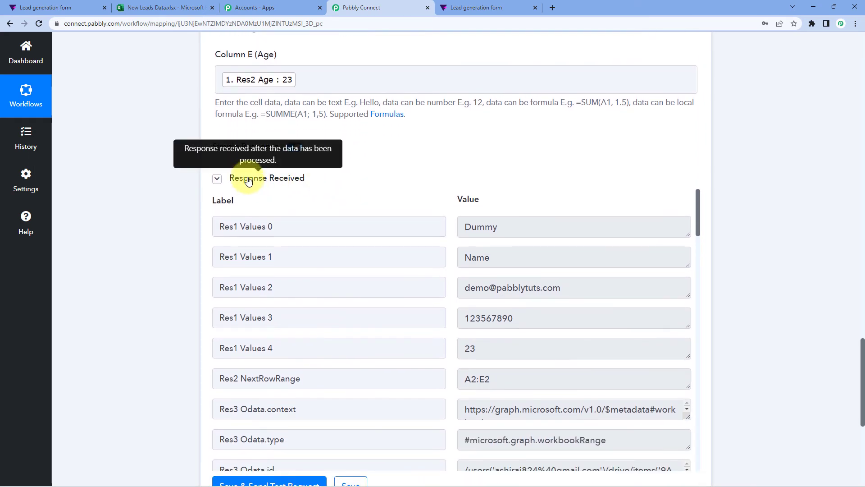
scroll(400, 187, down, 1)
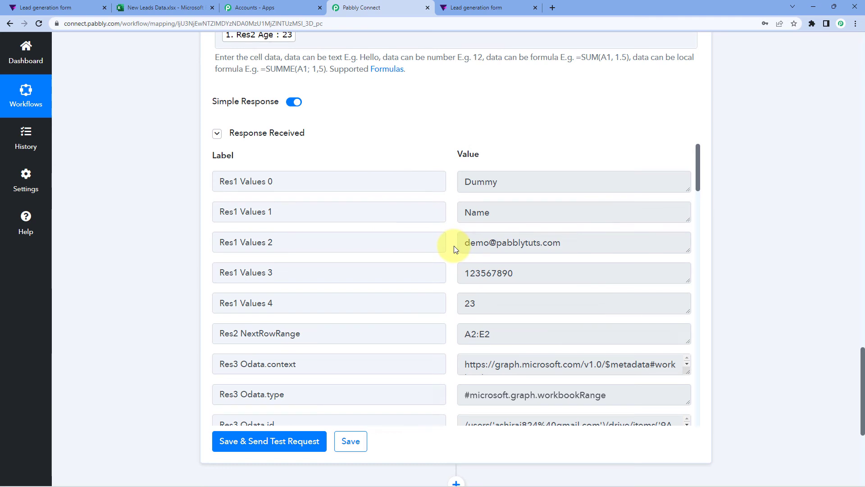
scroll(348, 236, up, 6)
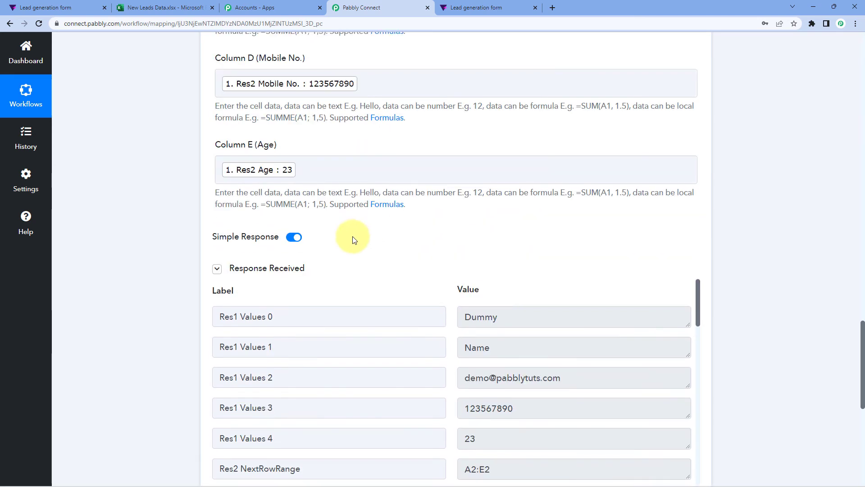
scroll(220, 108, up, 1)
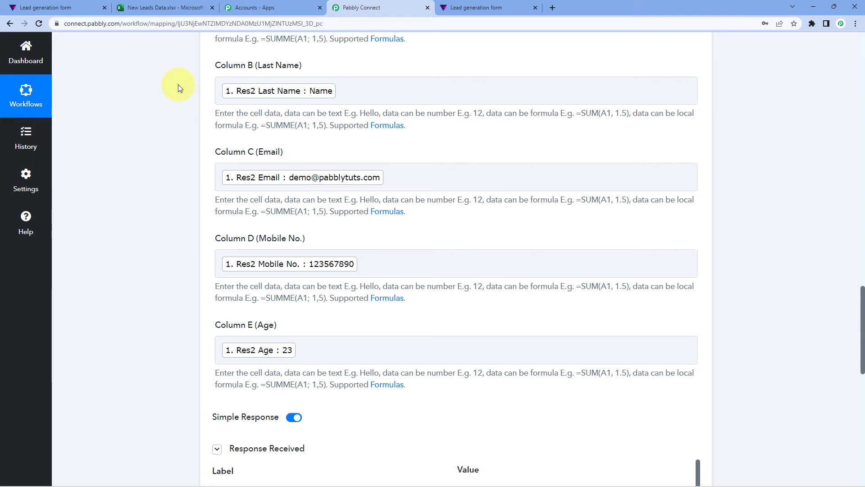
Step: Widen column C (Email) in New Leads Data so the test row's address shows in full
click(164, 5)
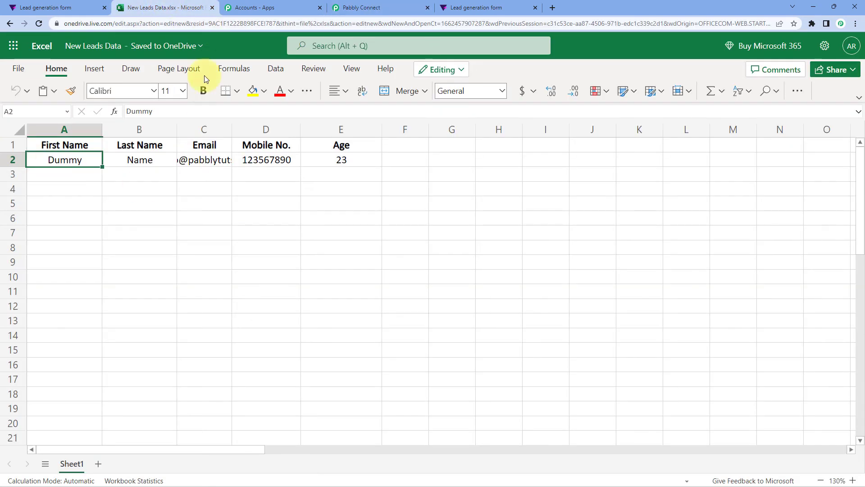
drag(232, 131, 315, 135)
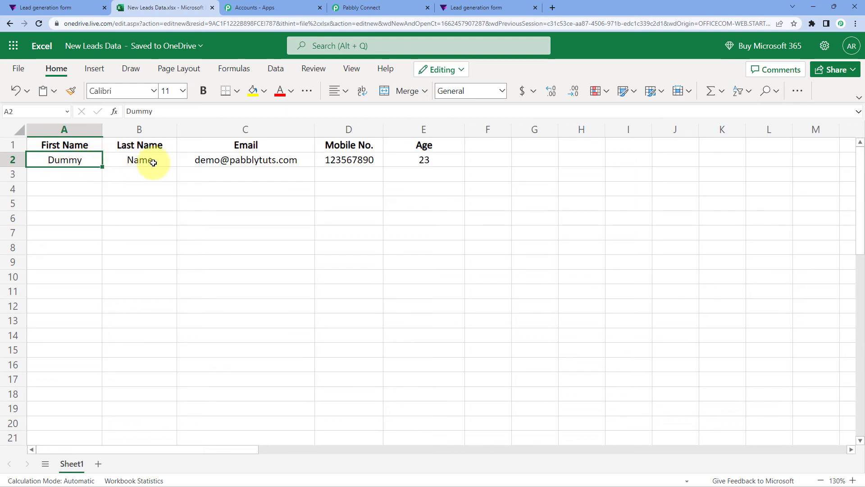
drag(71, 158, 427, 161)
click(85, 178)
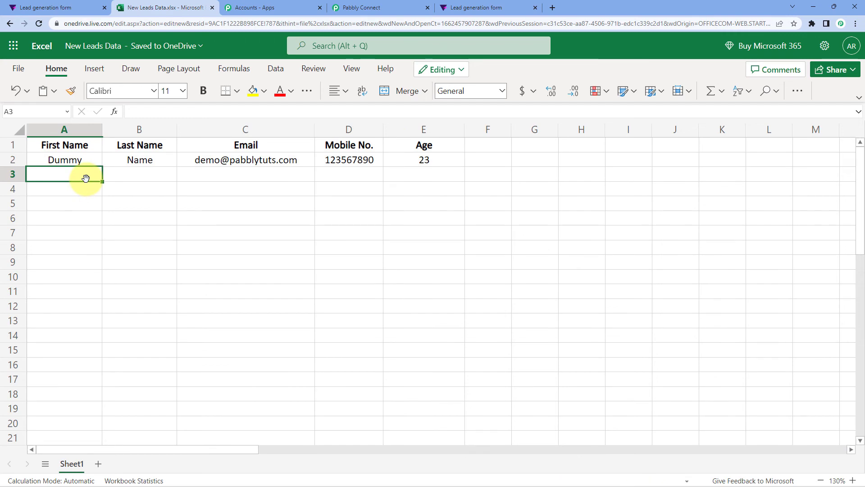
click(374, 7)
scroll(452, 128, up, 15)
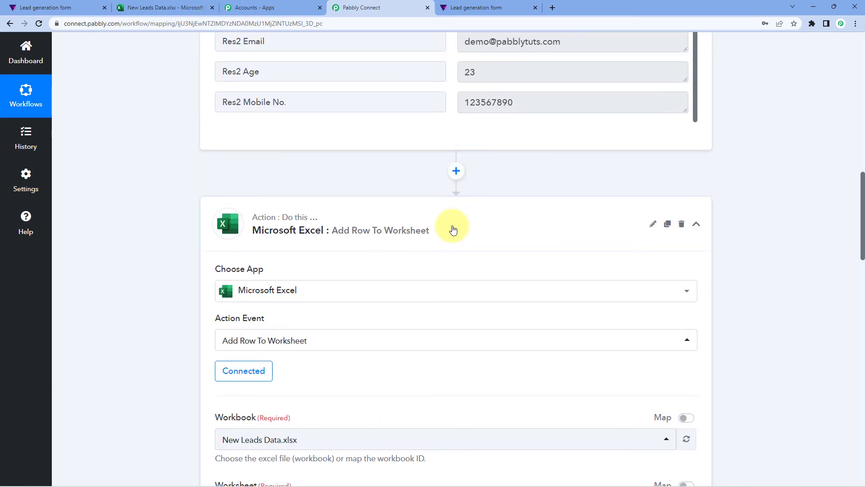
Step: Scroll through the active Tally to MS Excel workflow, then go back to the New Leads Data sheet
scroll(582, 188, up, 20)
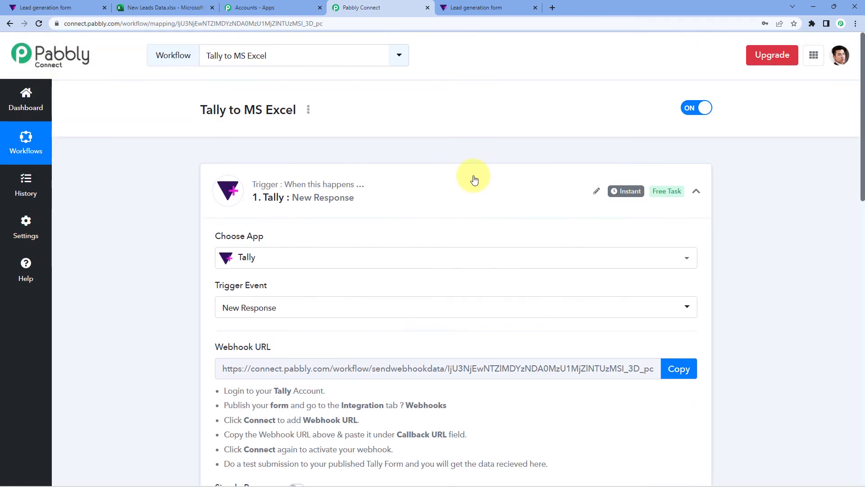
scroll(455, 137, down, 1)
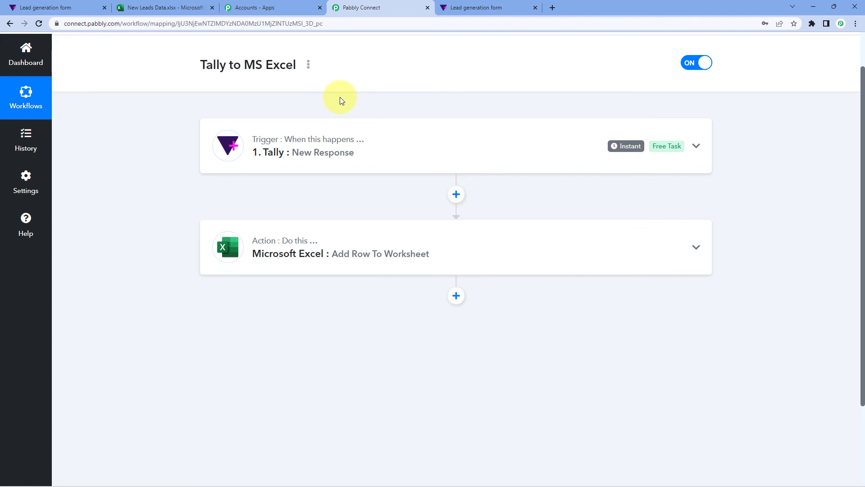
click(169, 7)
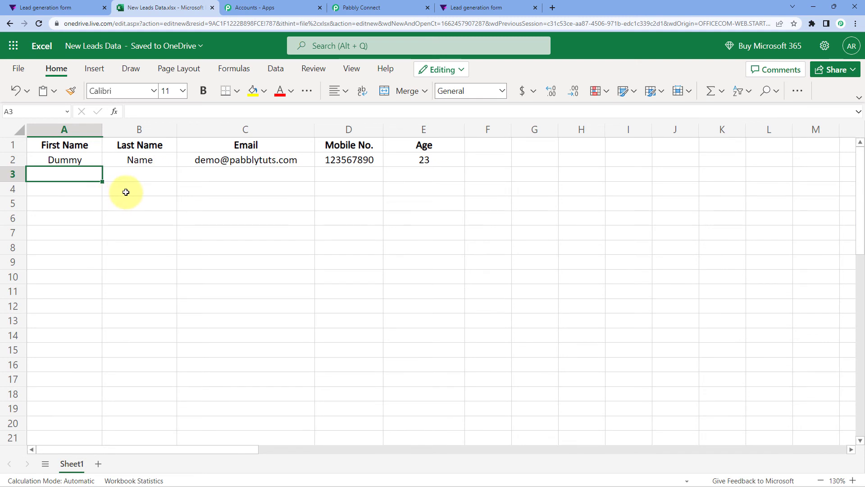
Step: Submit a fresh Lead generation form as Test Name, age 45, with an email and mobile number
click(453, 8)
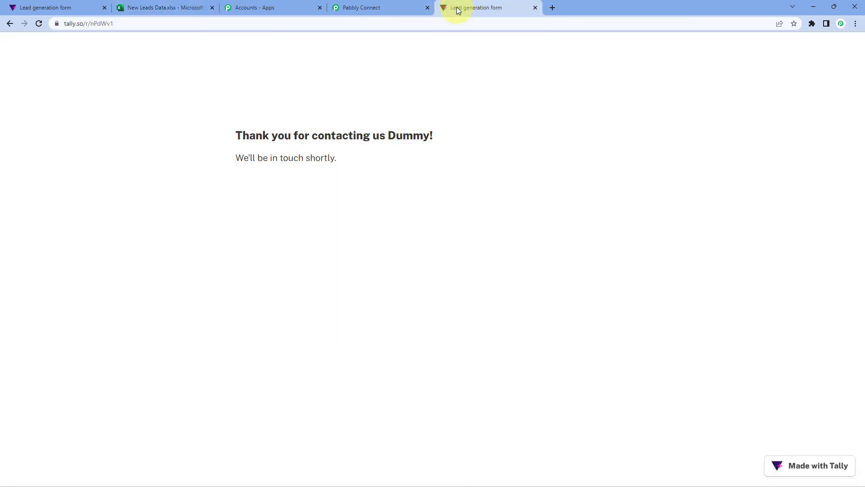
click(38, 24)
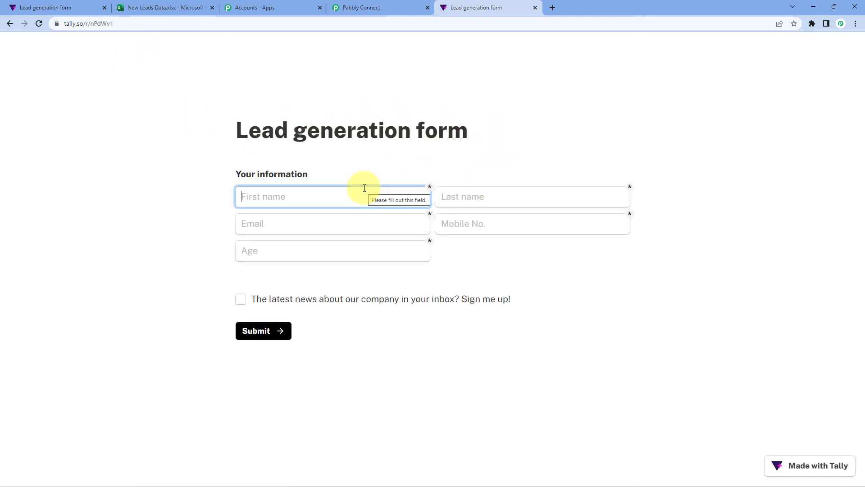
text(Test)
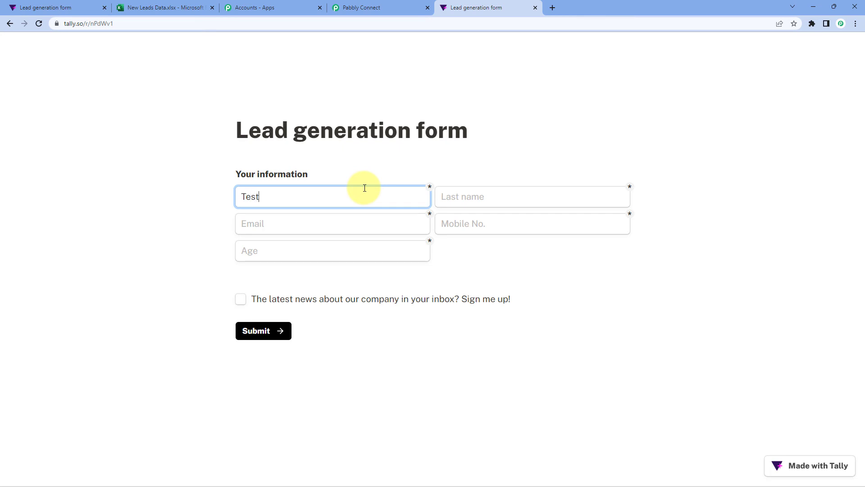
key(Tab)
text(N)
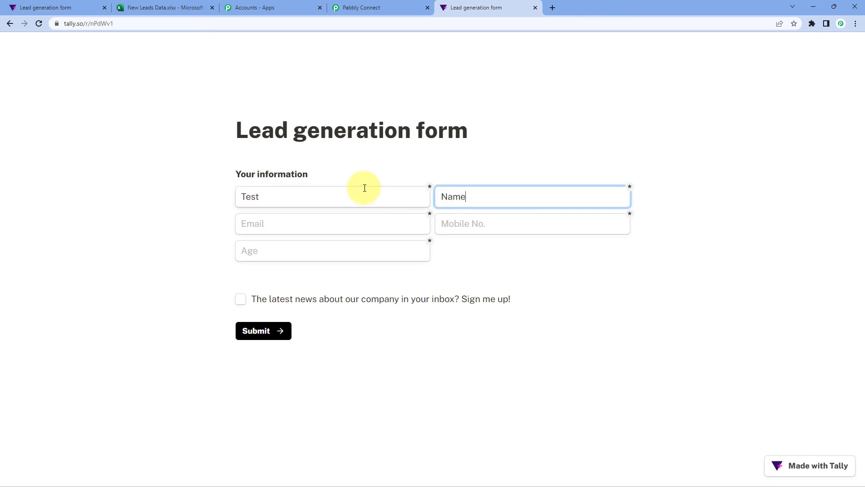
key(Tab)
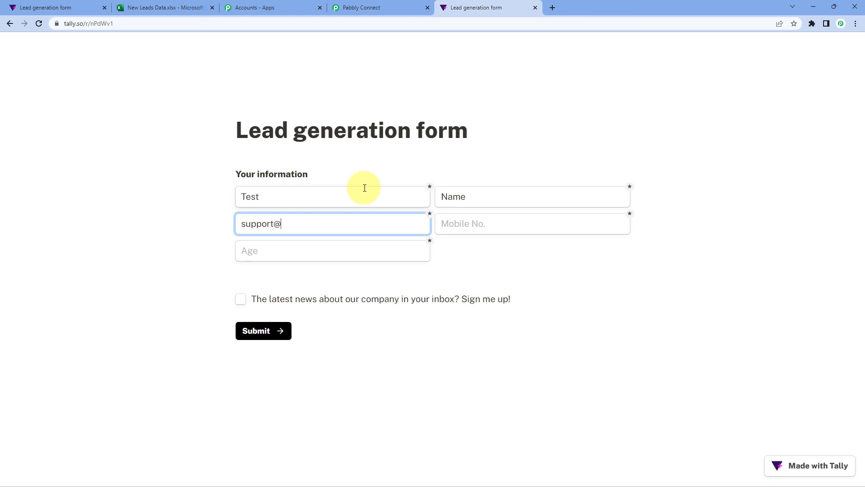
key(Tab)
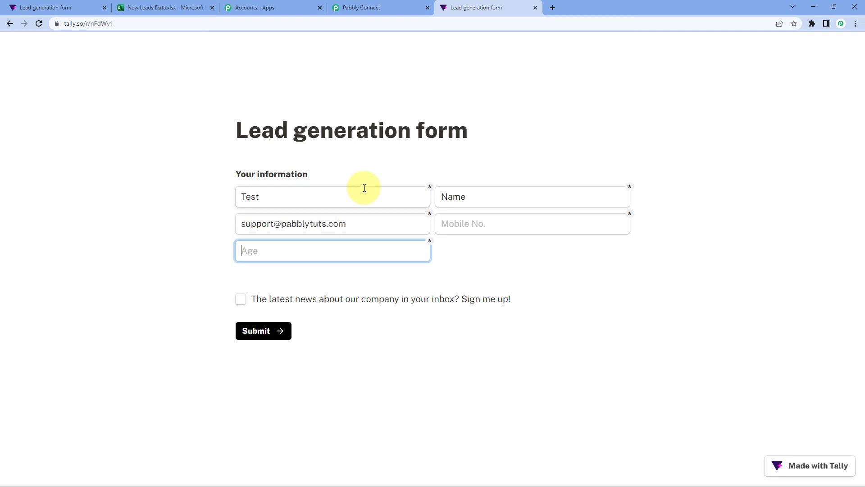
text(45)
key(Tab)
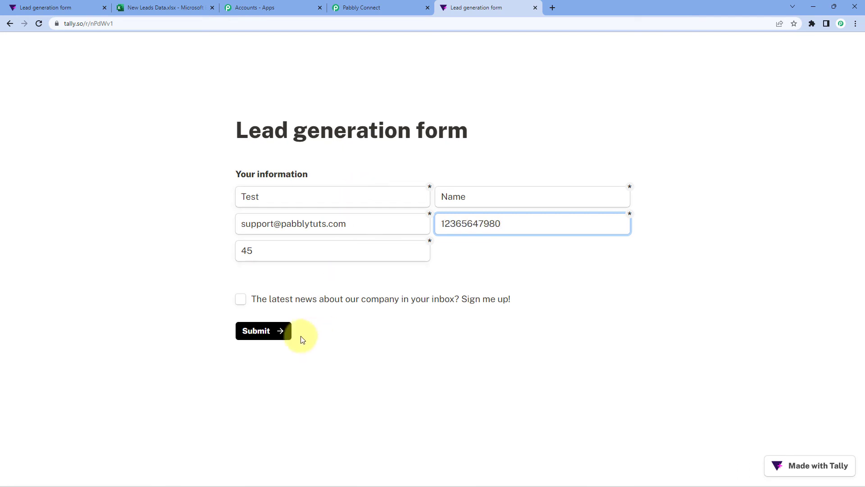
click(252, 336)
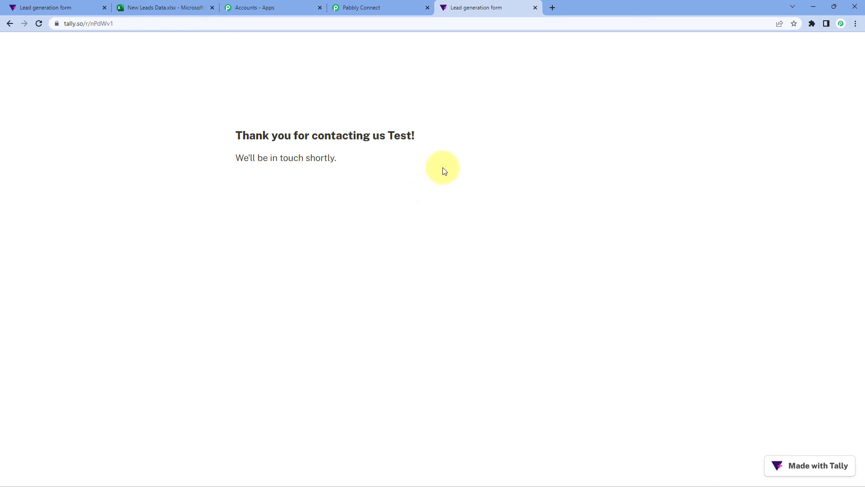
Step: Reload New Leads Data and check that the Test Name lead, age 45, appears in row A3:E3
click(154, 7)
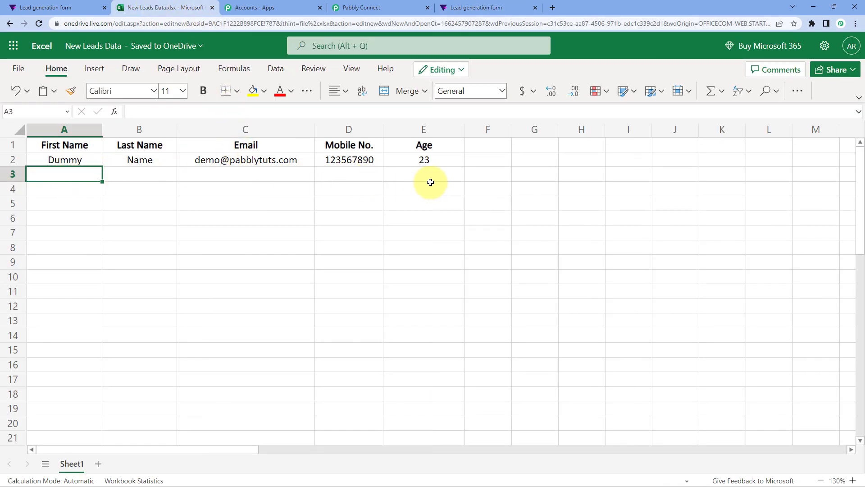
click(41, 25)
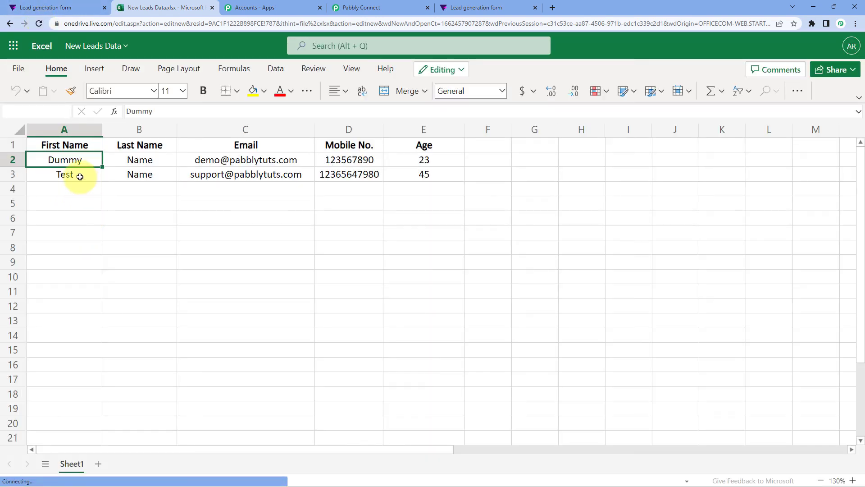
click(77, 175)
drag(140, 180, 415, 174)
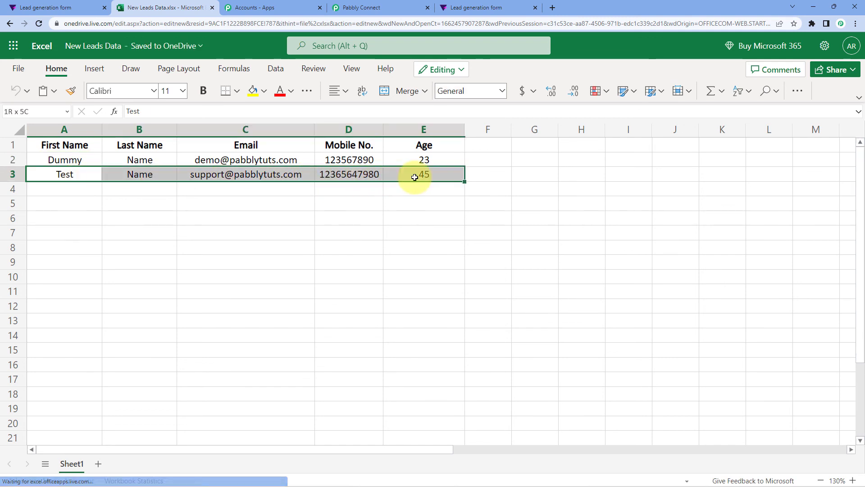
click(93, 191)
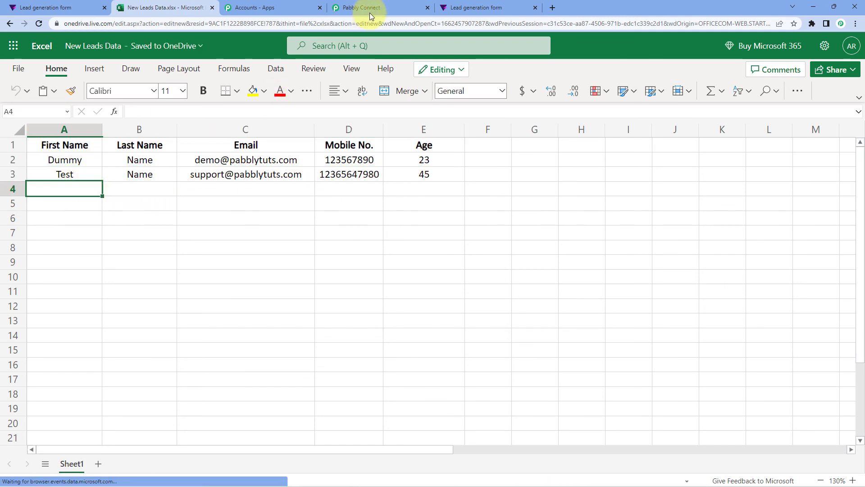
click(394, 7)
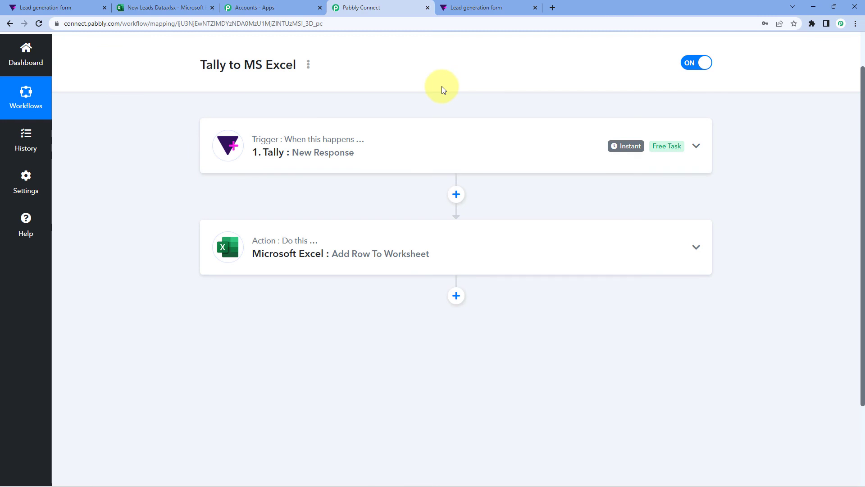
scroll(442, 86, up, 1)
scroll(435, 110, down, 1)
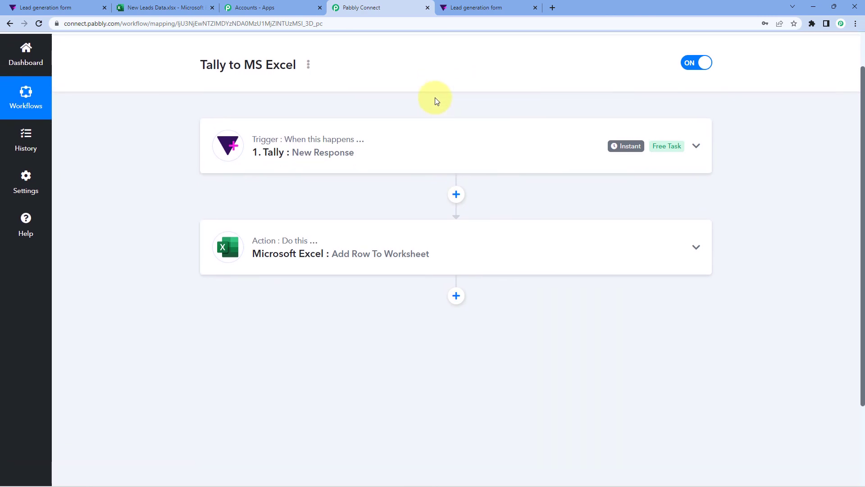